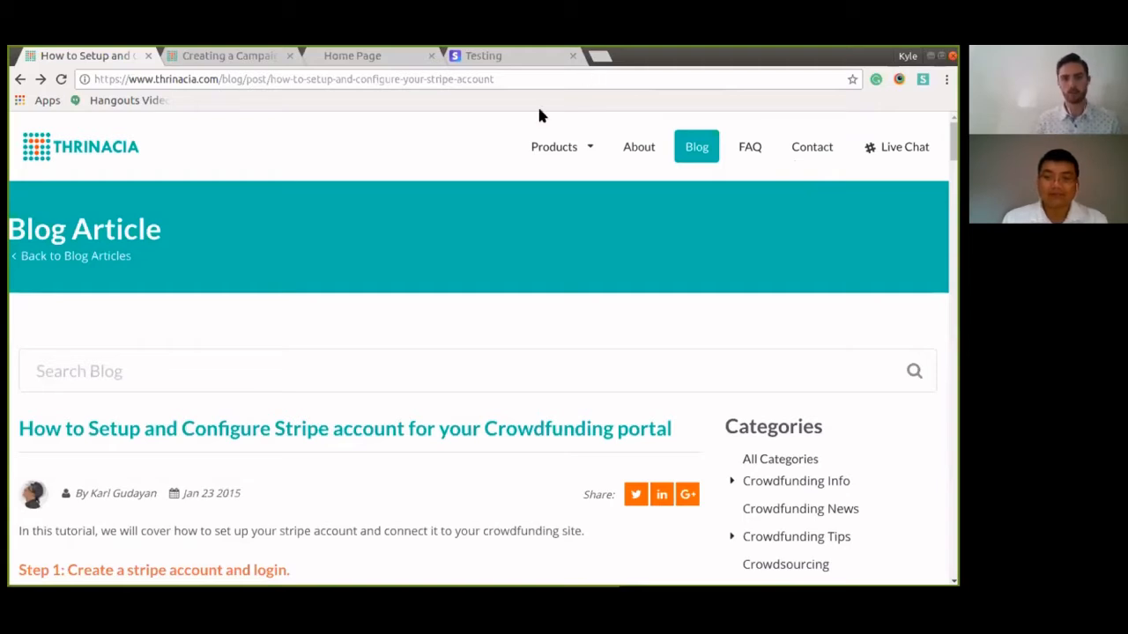
Step: Review the Thrinacia blog articles on setting up a Stripe account and connecting it to a campaign
scroll(340, 264, down, 3)
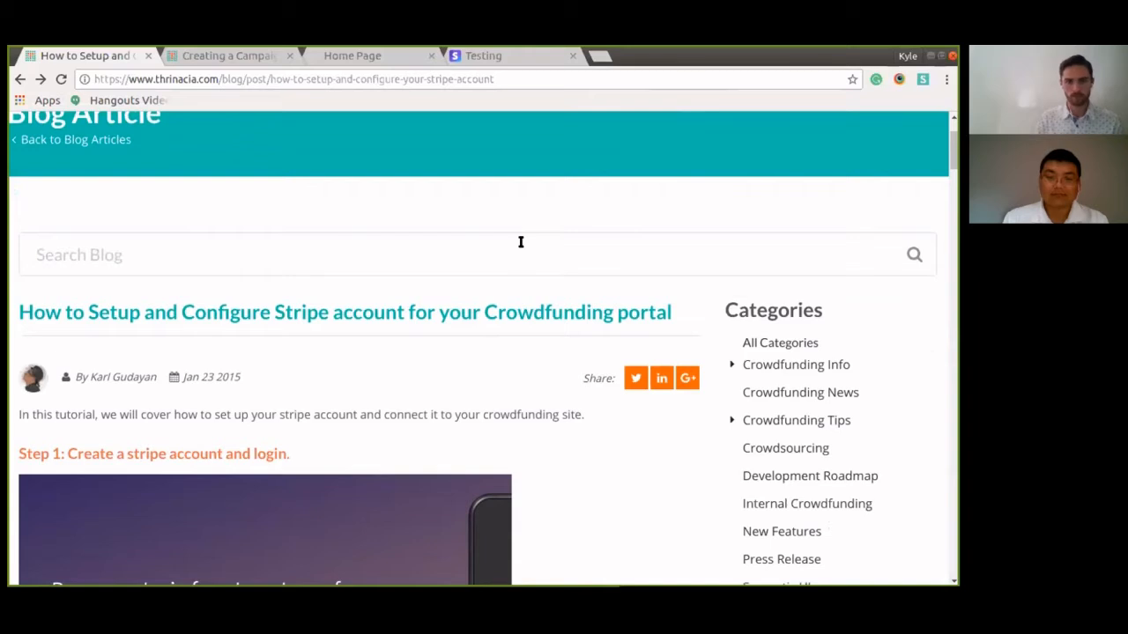
scroll(479, 247, down, 4)
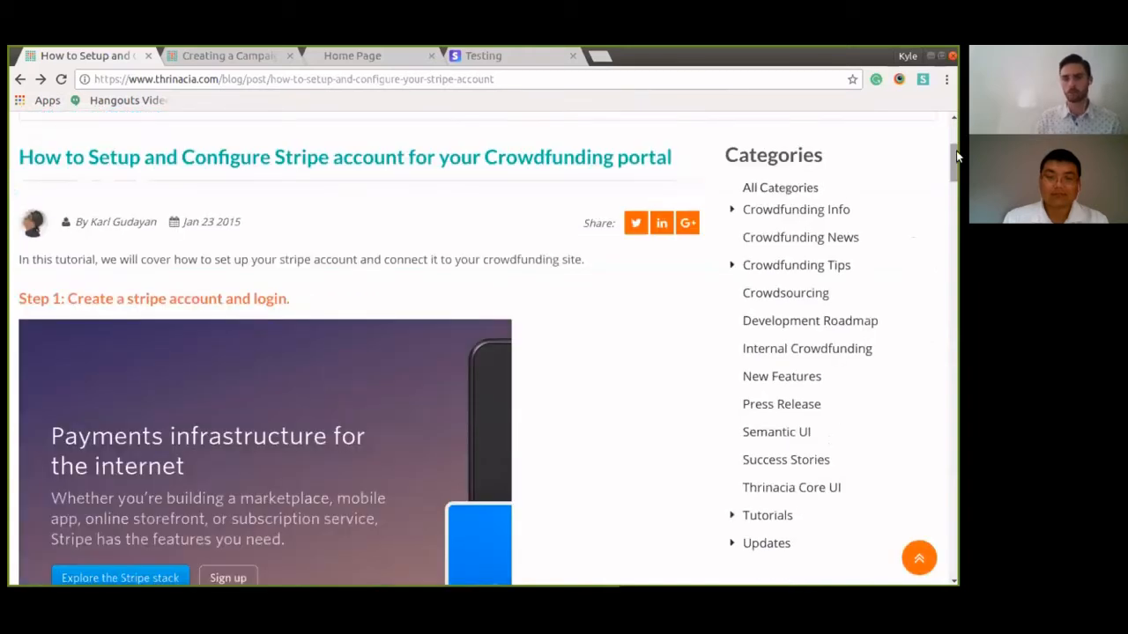
drag(956, 150, 956, 123)
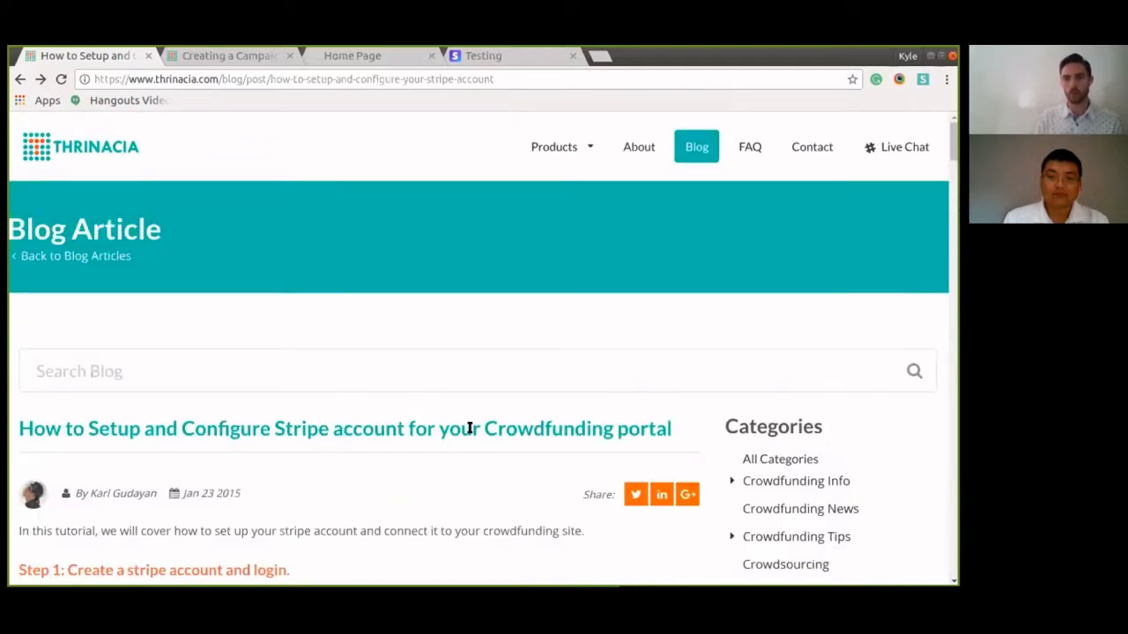
key(ctrl+Tab)
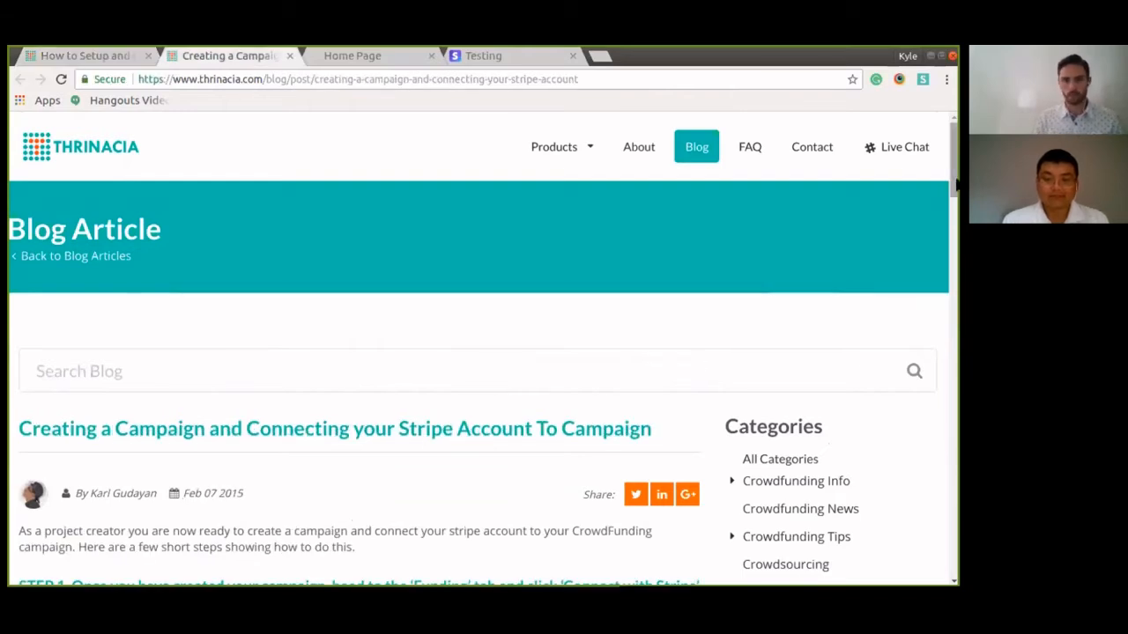
scroll(955, 207, down, 3)
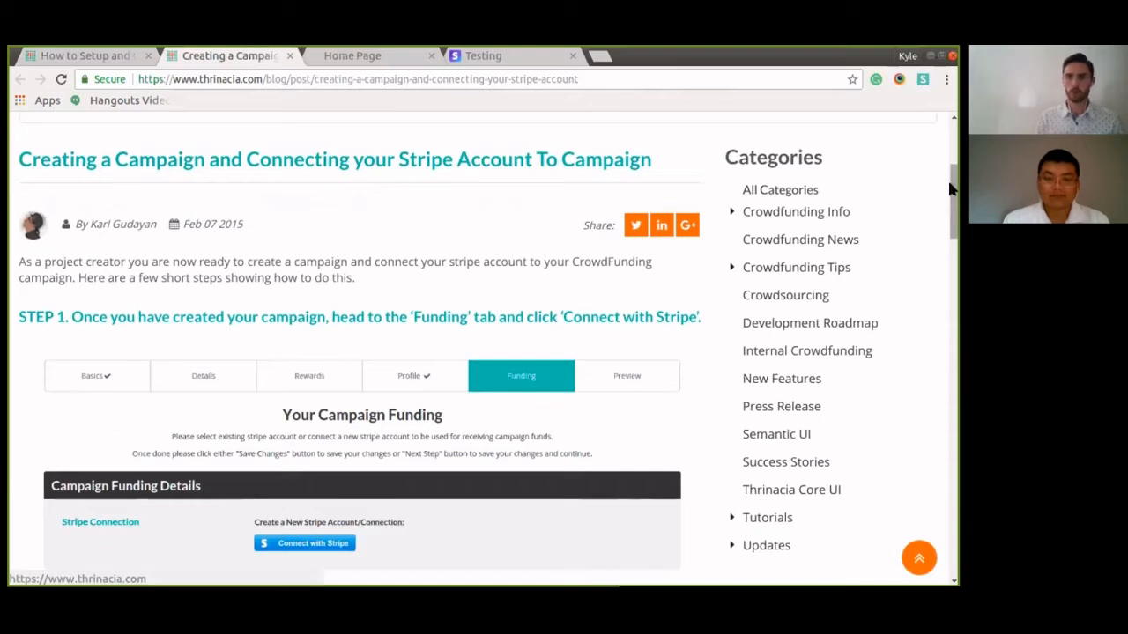
scroll(952, 188, up, 3)
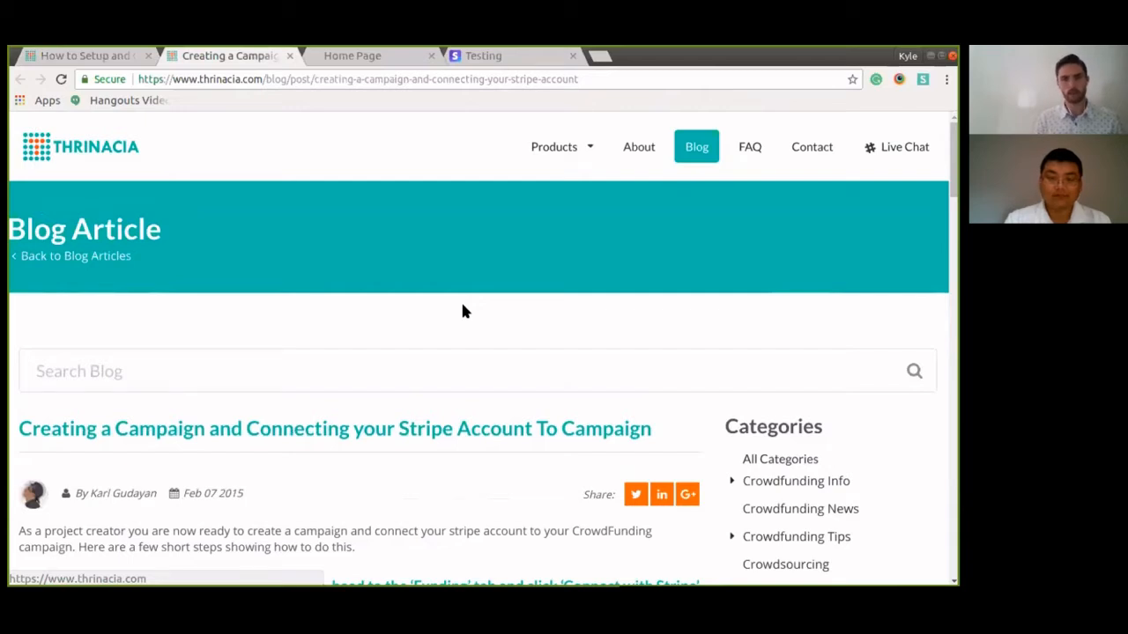
Step: Open the crowdfunding portal's home page and look over its banner, project categories and featured projects
key(ctrl+Tab)
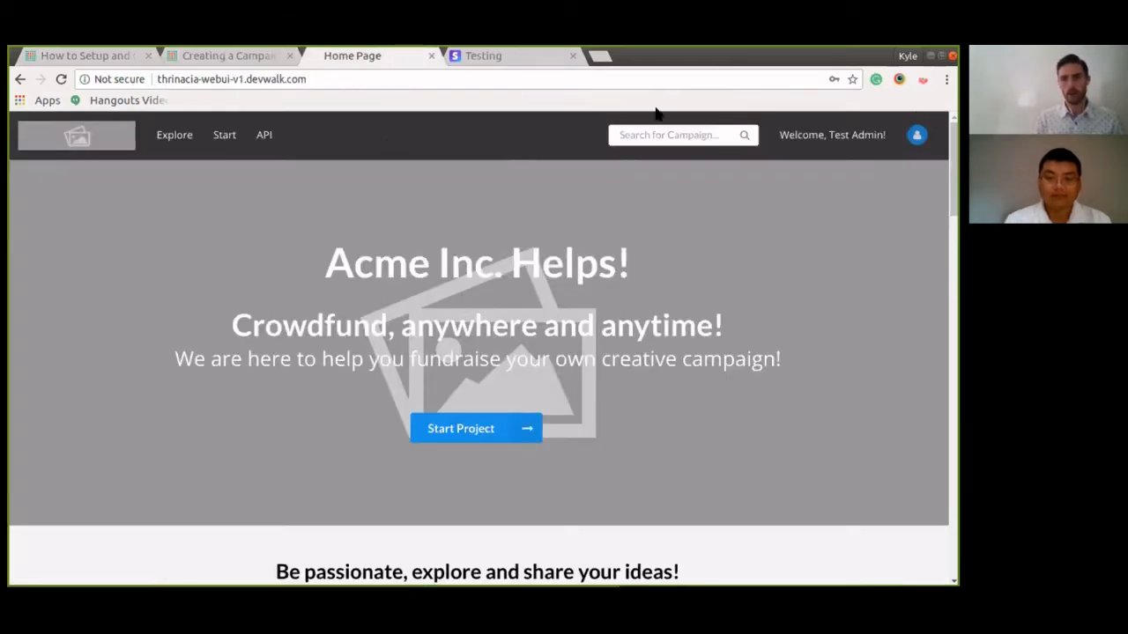
scroll(956, 137, down, 1)
drag(956, 137, 935, 328)
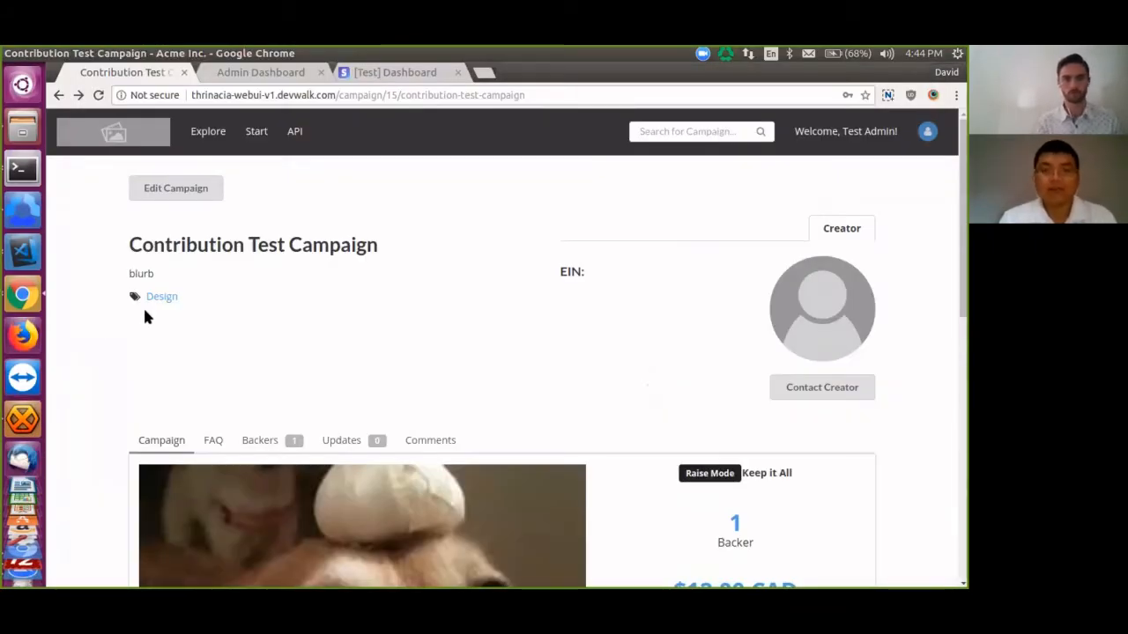
click(121, 129)
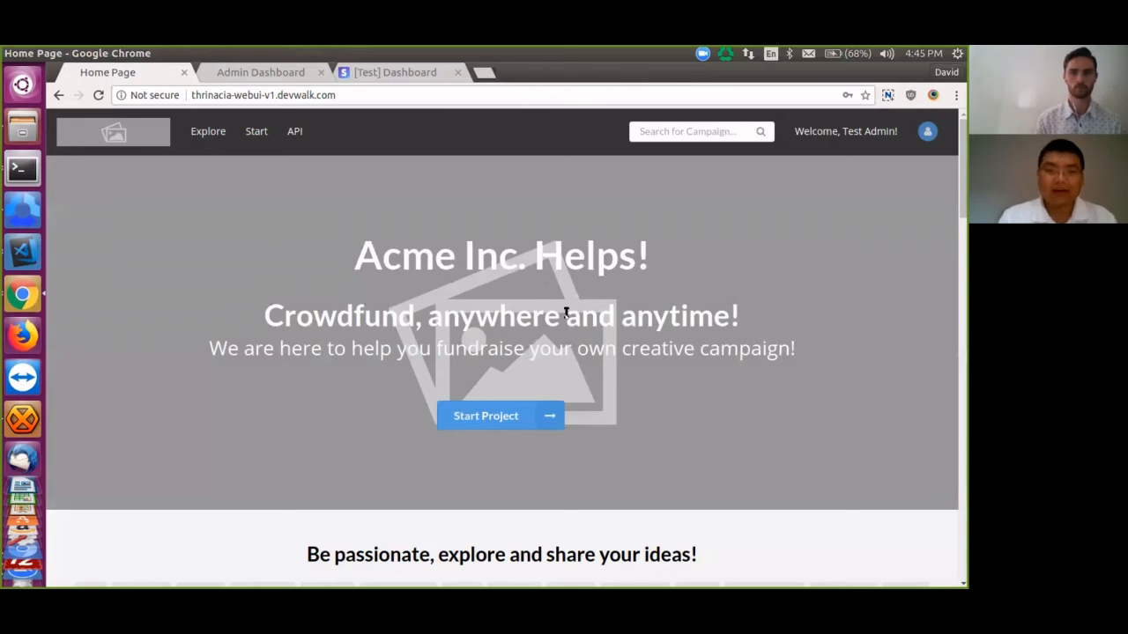
scroll(520, 365, down, 3)
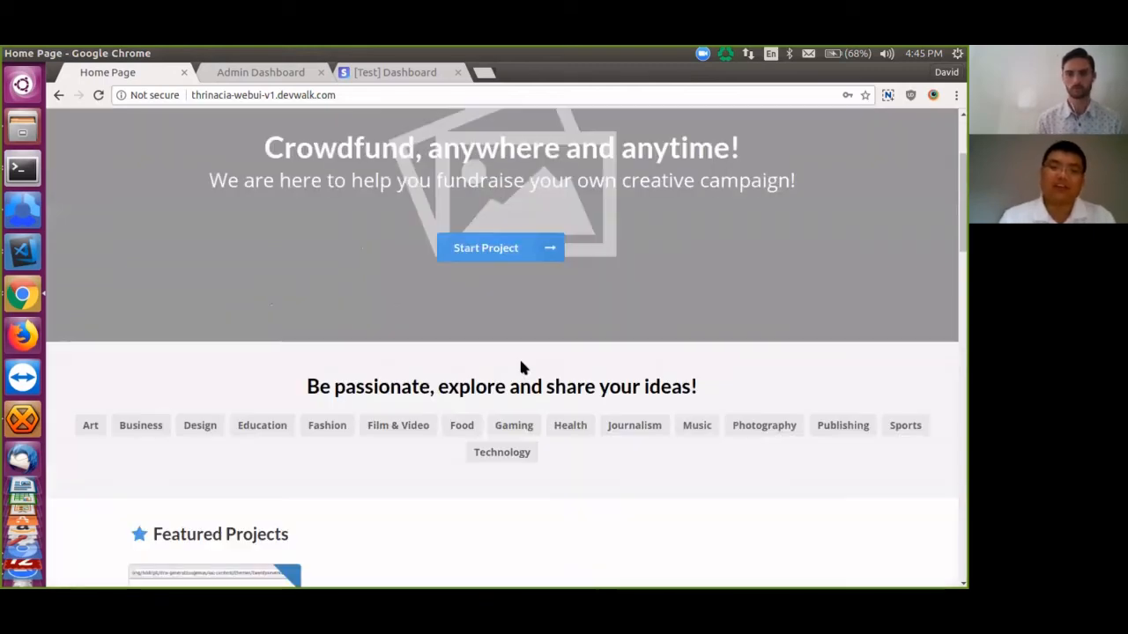
scroll(520, 364, down, 8)
scroll(519, 368, up, 11)
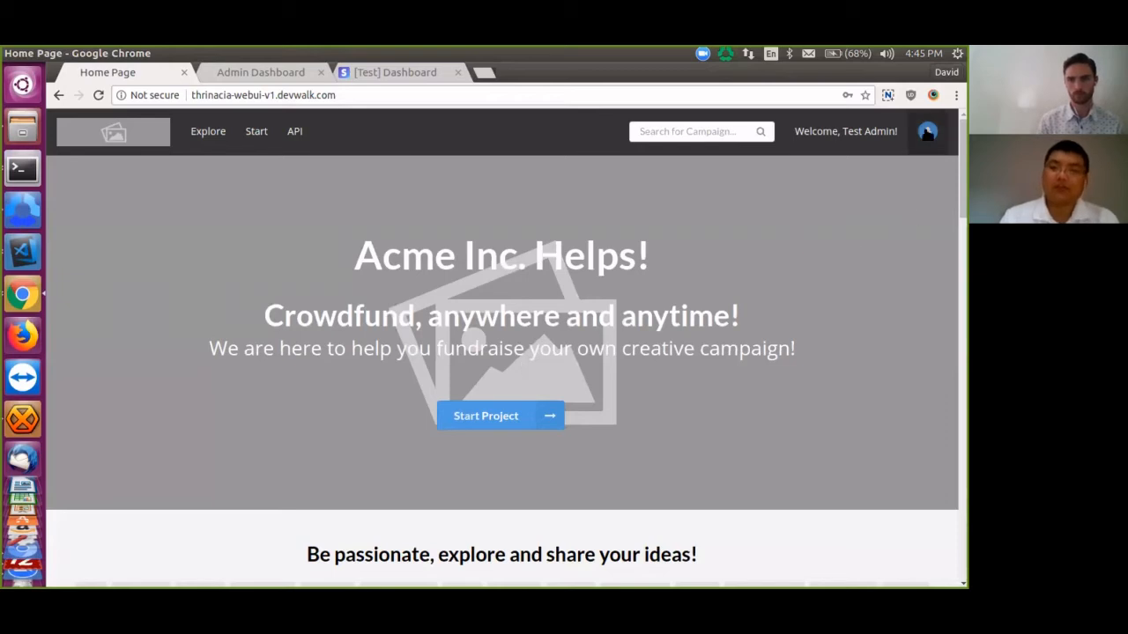
Step: Open the Admin Dashboard's payment settings and examine the payment mode, Client ID, Secret Key, Publishable Key and currency fields
click(926, 132)
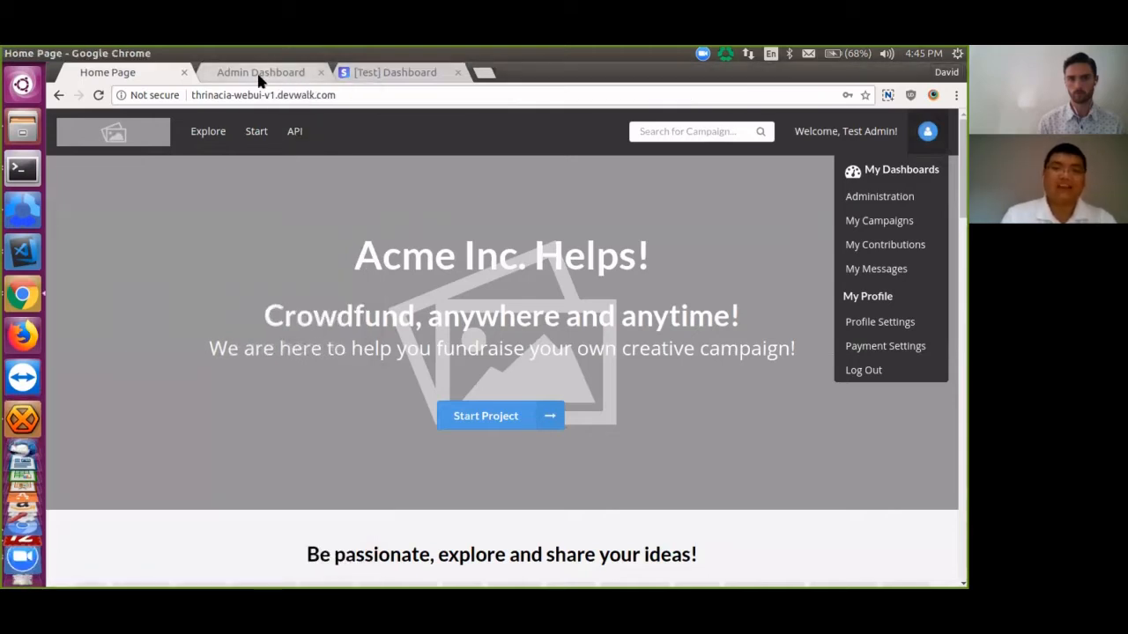
click(262, 76)
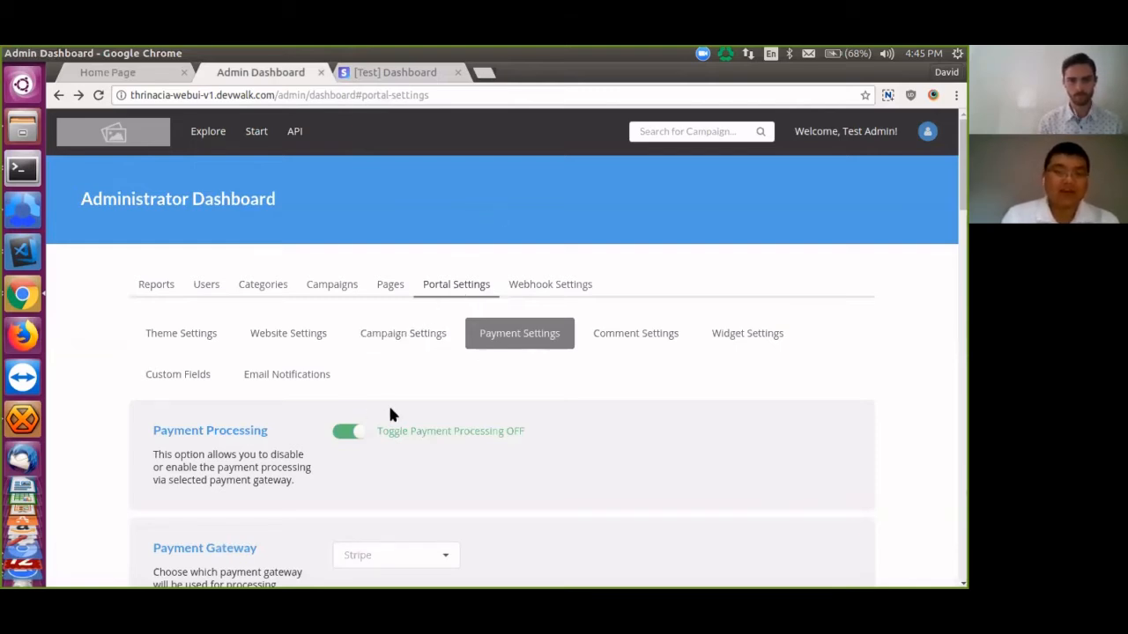
scroll(392, 414, down, 10)
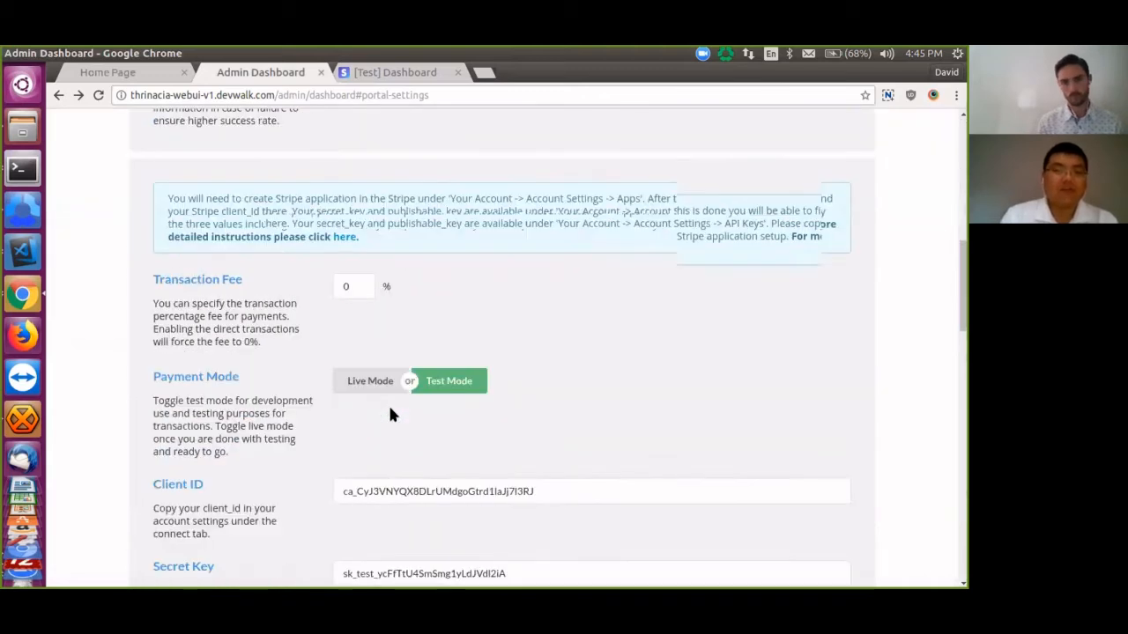
scroll(392, 414, down, 3)
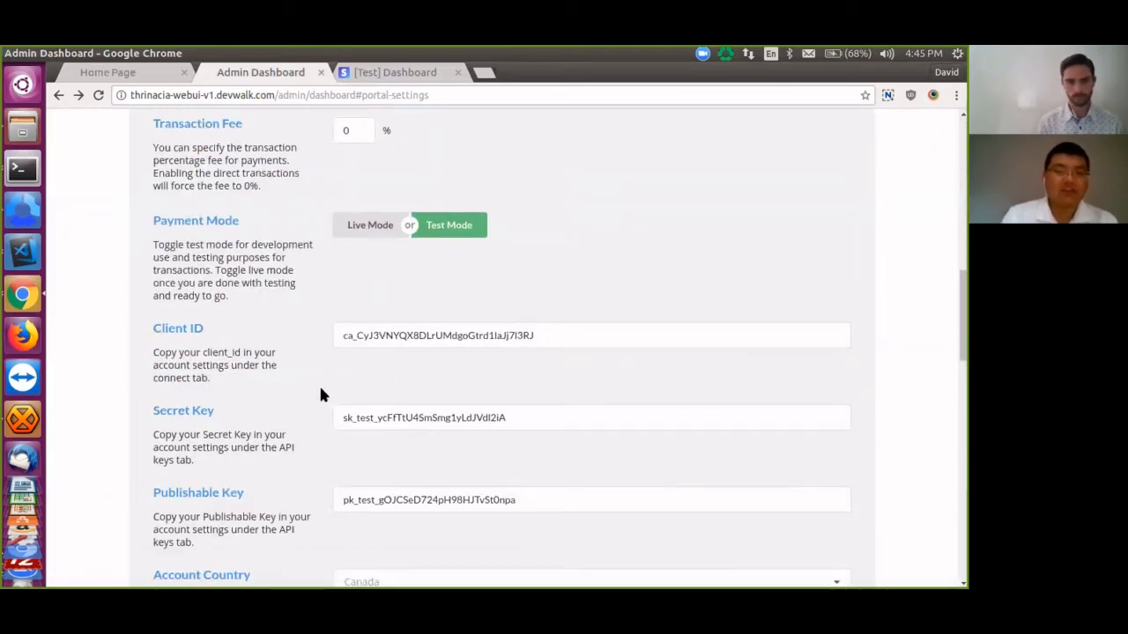
scroll(265, 305, down, 2)
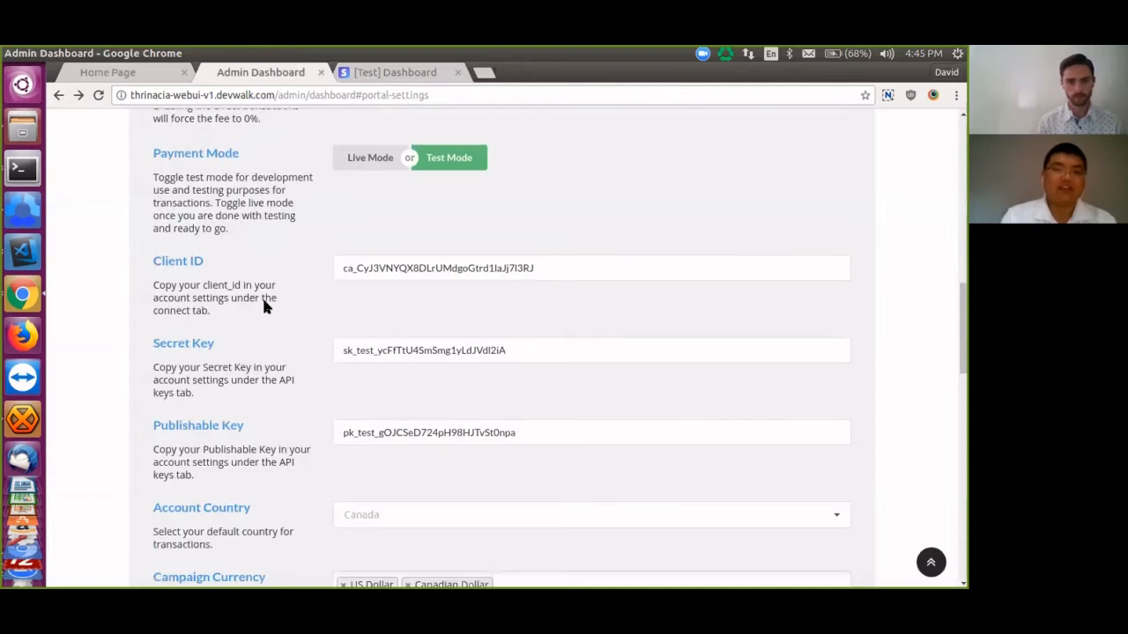
scroll(262, 304, down, 1)
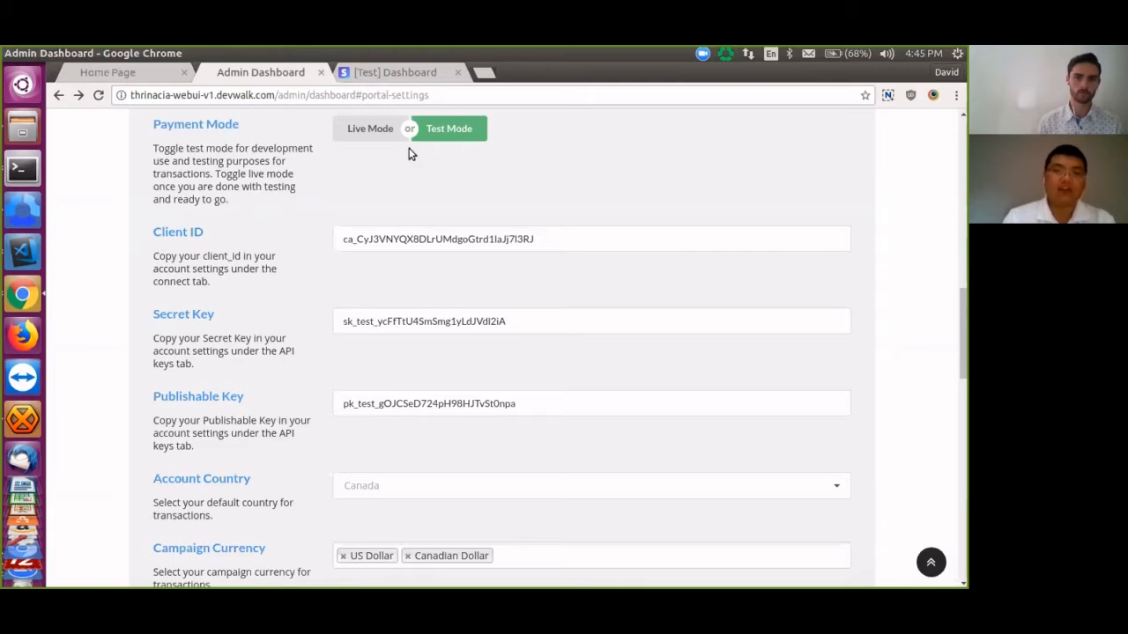
scroll(546, 340, down, 4)
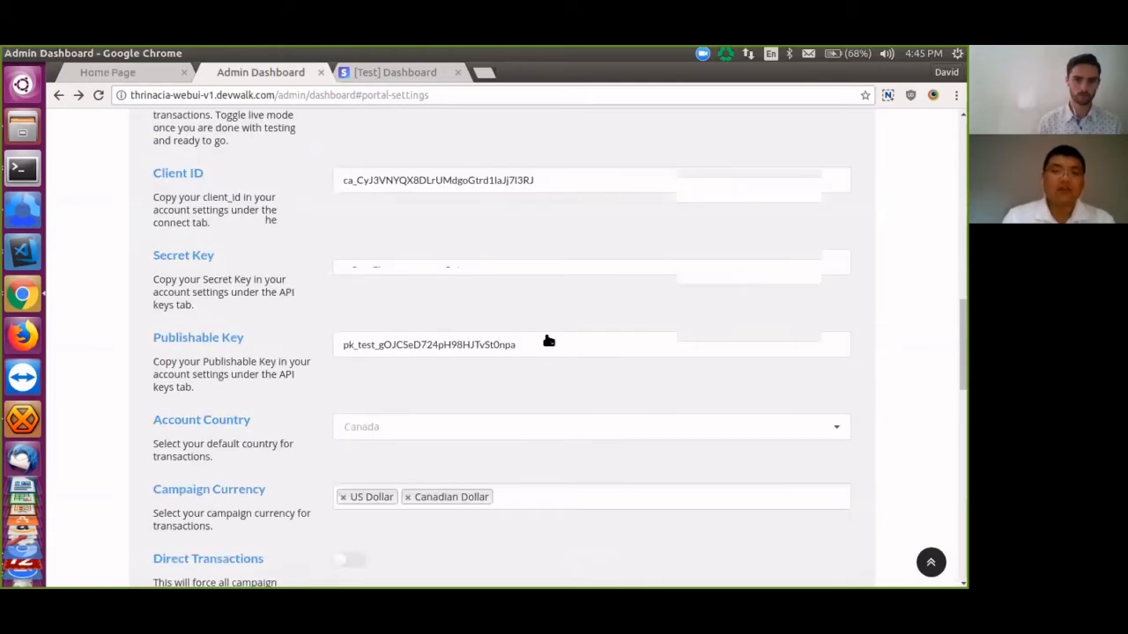
scroll(546, 340, up, 4)
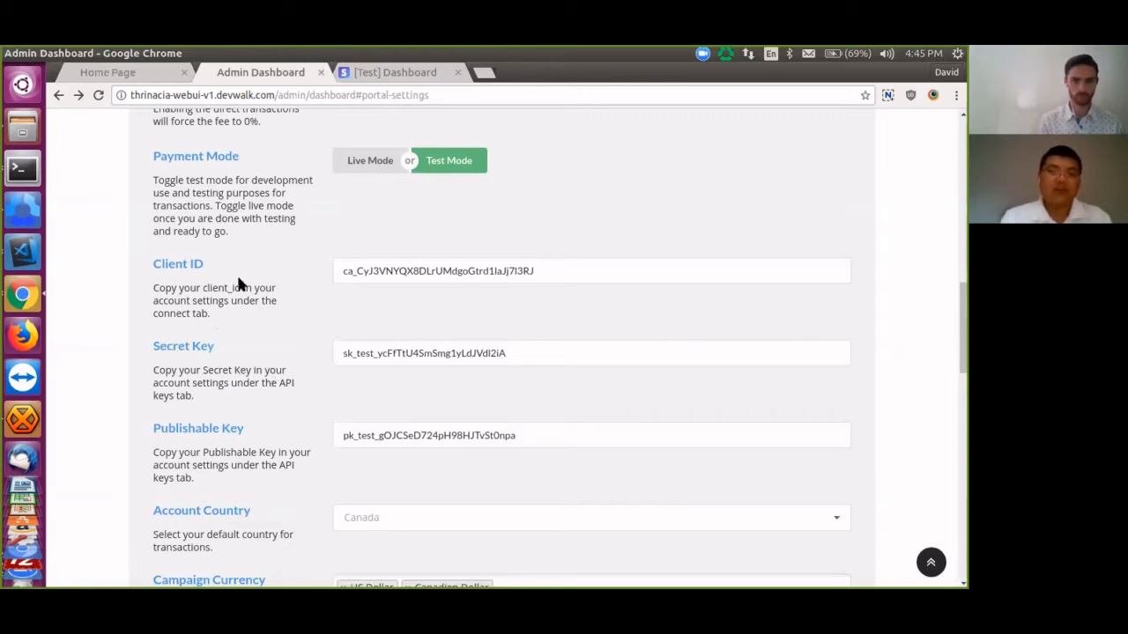
Step: Copy the test mode client ID from the Stripe dashboard into the portal's Client ID field
click(396, 71)
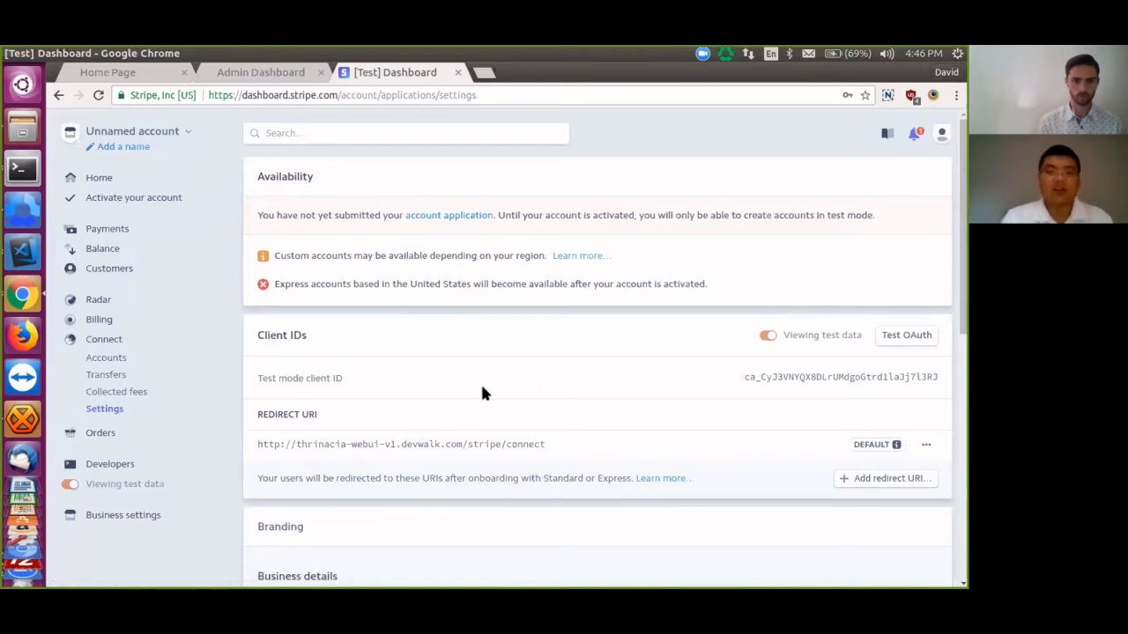
double_click(834, 377)
key(ctrl+c)
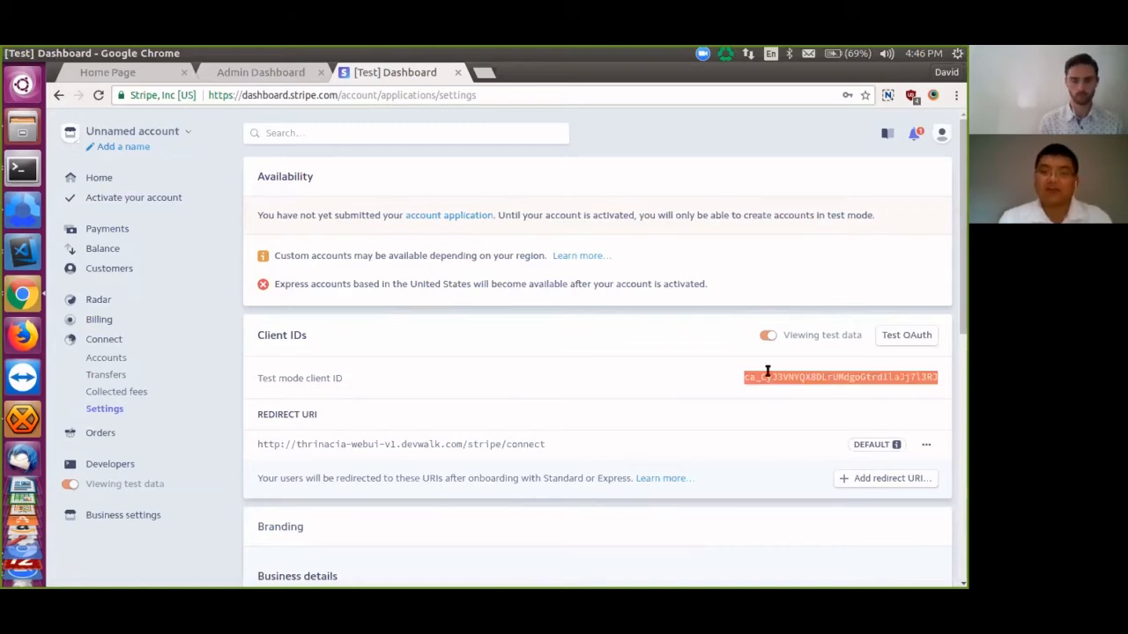
click(271, 72)
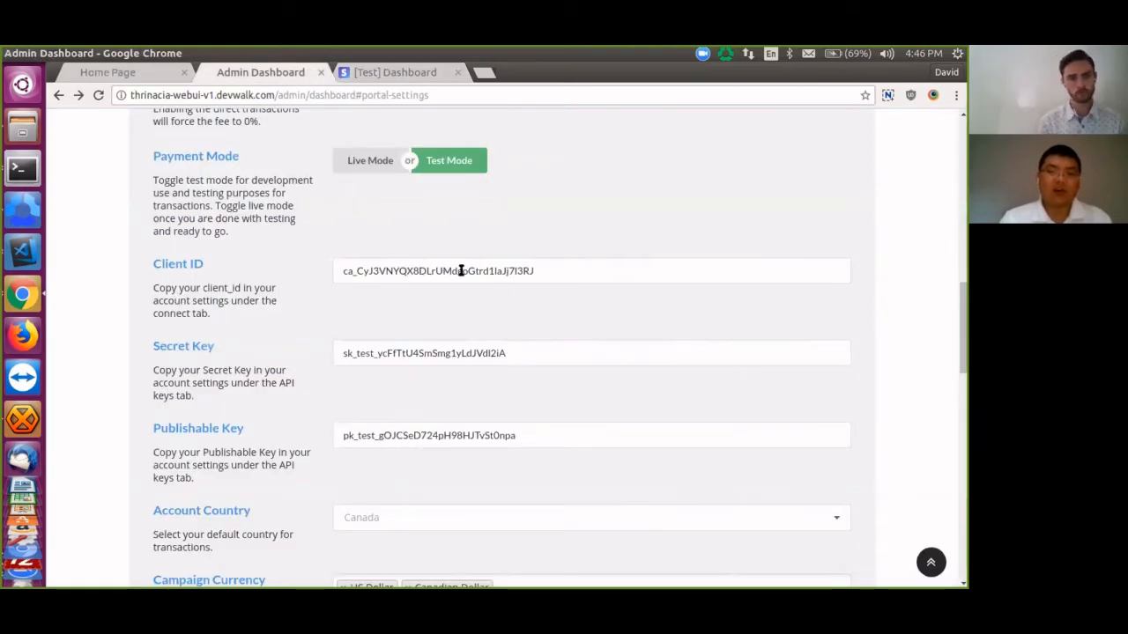
double_click(460, 270)
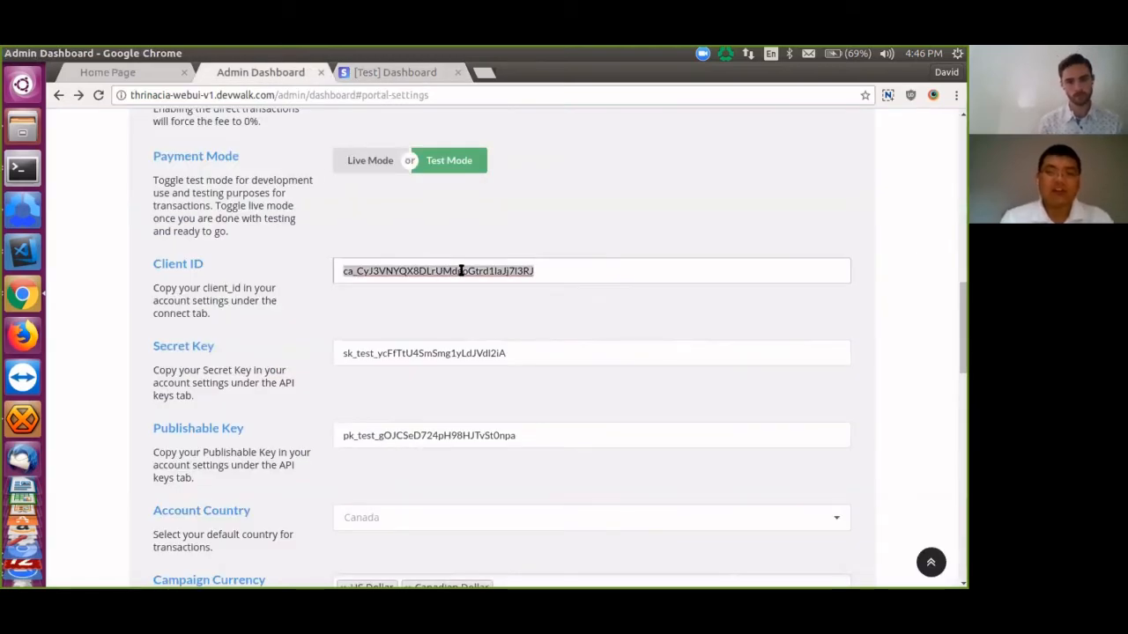
key(ctrl+v)
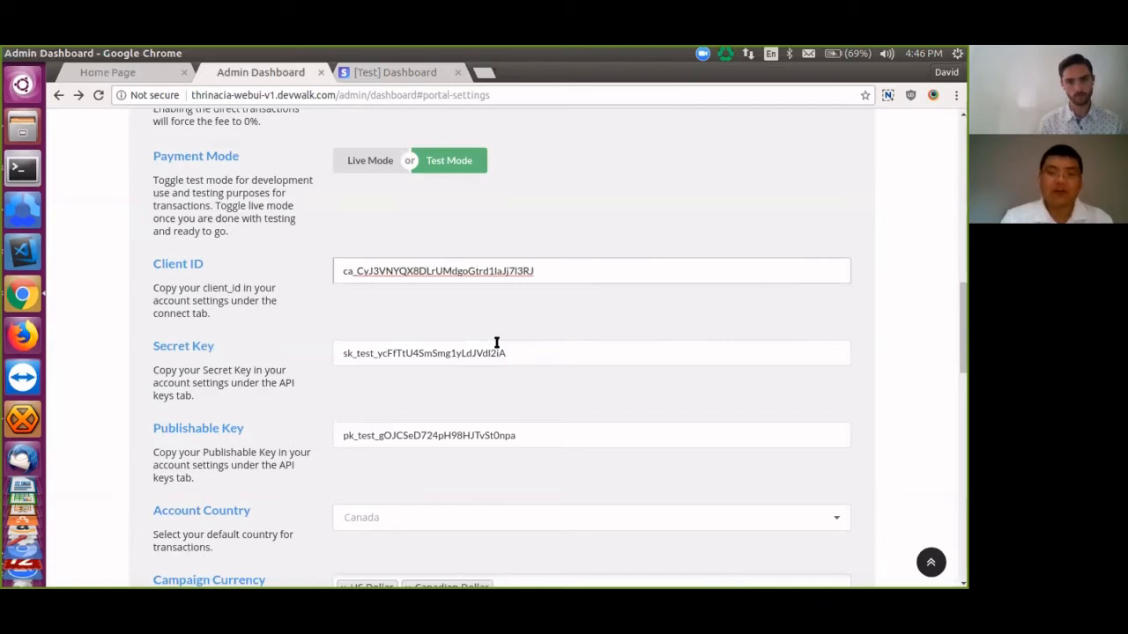
Step: Copy the portal's Redirect URL, enter it as a new redirect URI in Stripe's Connect settings, and cancel the addition
scroll(496, 342, down, 4)
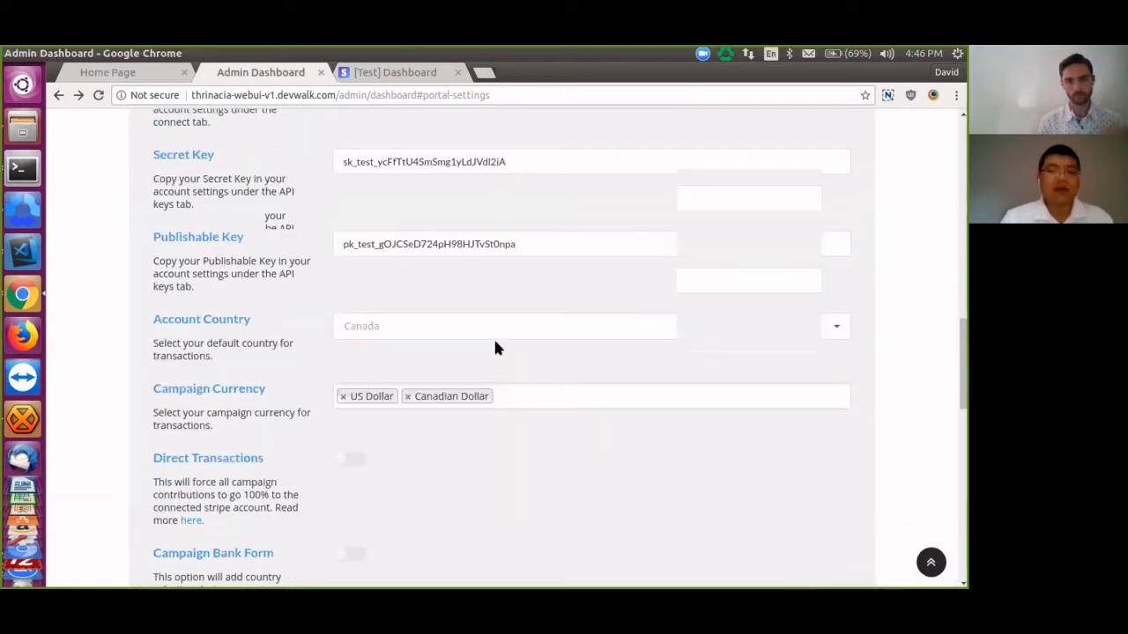
scroll(494, 348, down, 7)
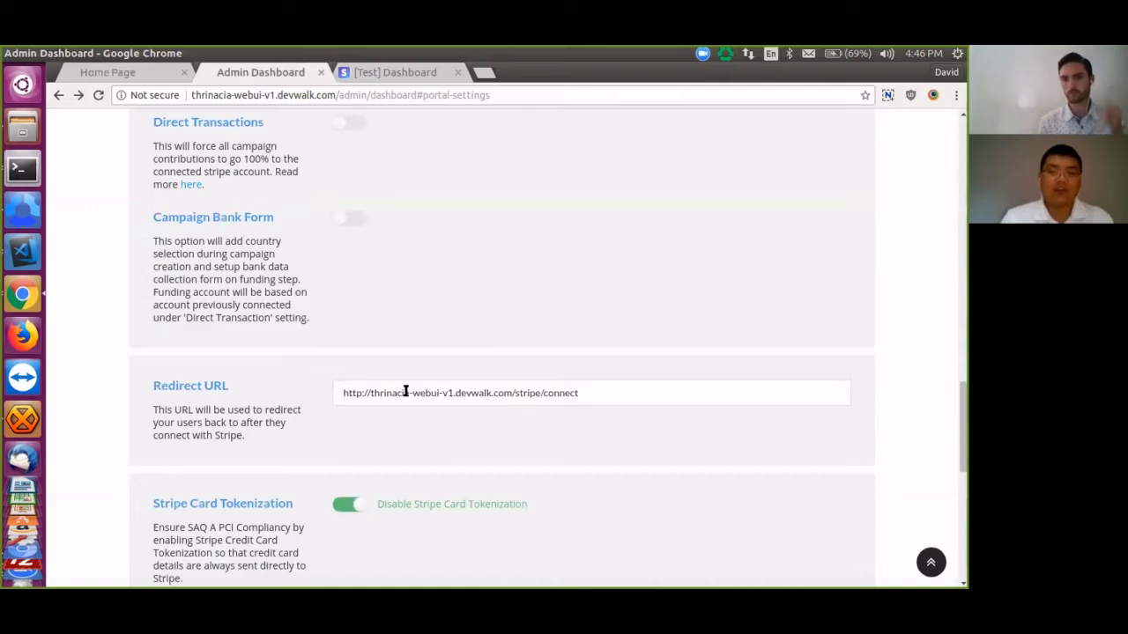
double_click(405, 393)
key(ctrl+a)
key(ctrl+c)
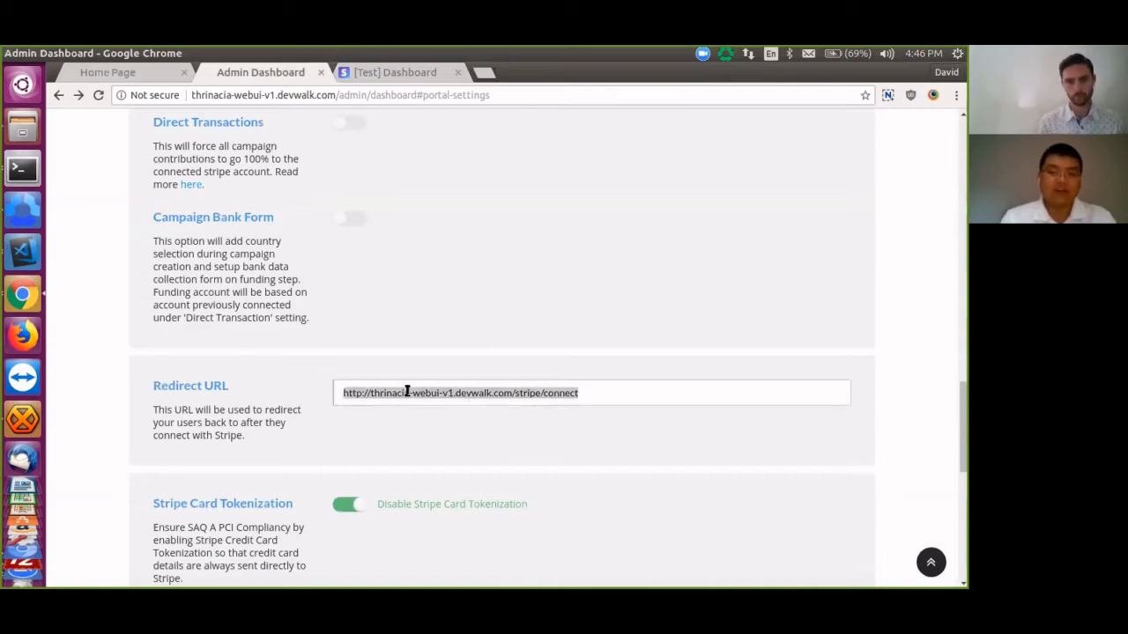
click(381, 81)
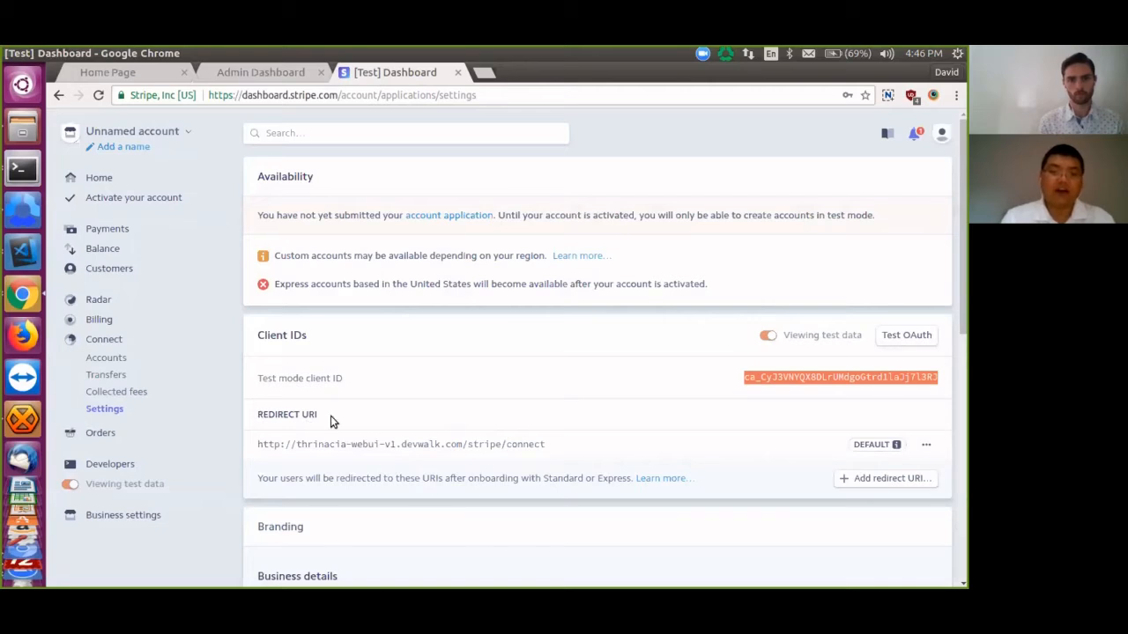
click(854, 483)
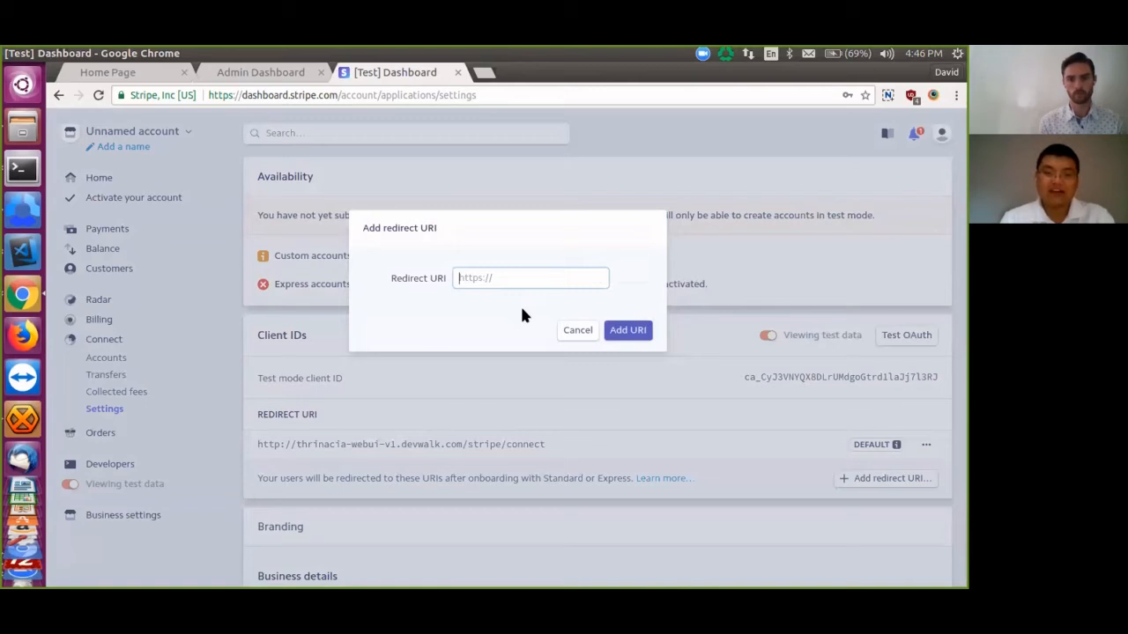
key(ctrl+v)
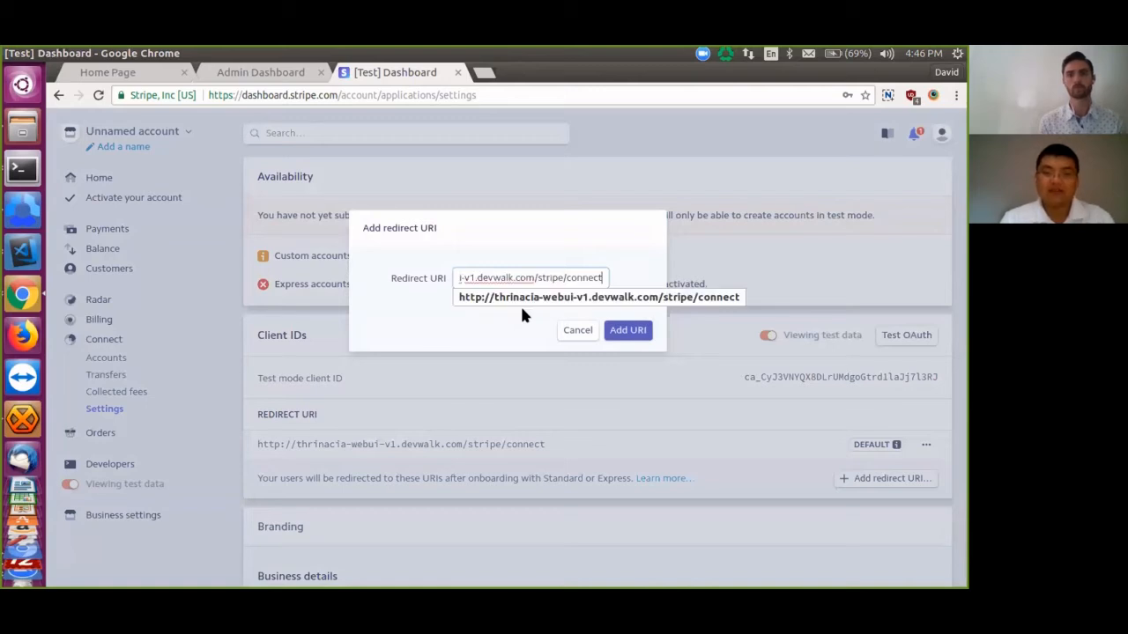
click(578, 331)
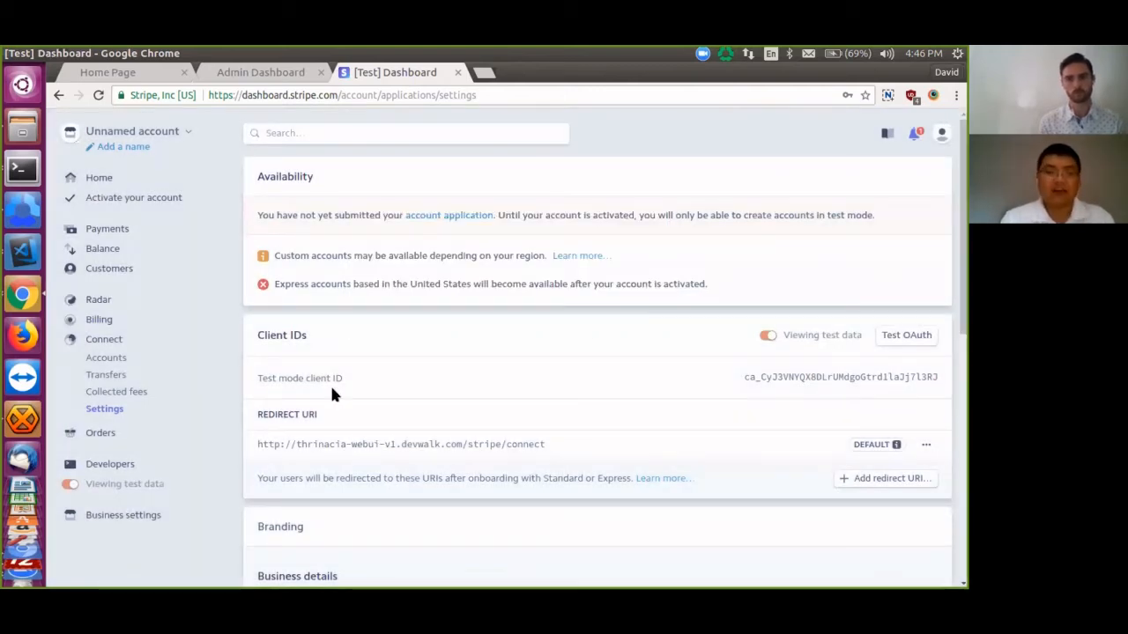
Step: Check the portal's Secret Key and Publishable Key fields and open the developer API keys page in the Stripe dashboard
click(273, 76)
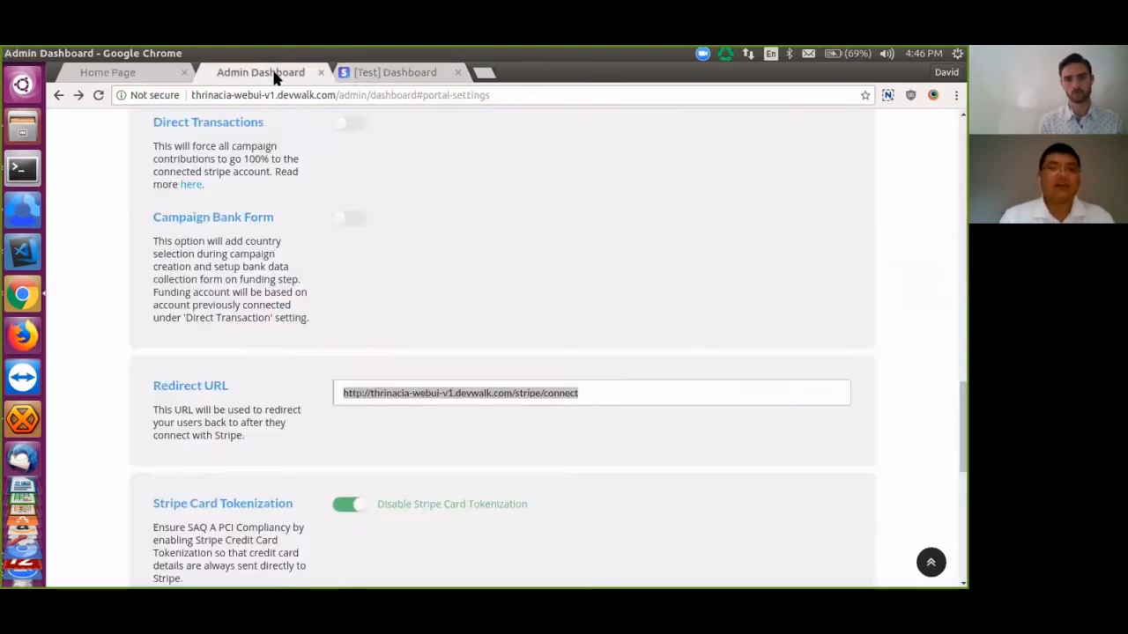
scroll(346, 335, up, 5)
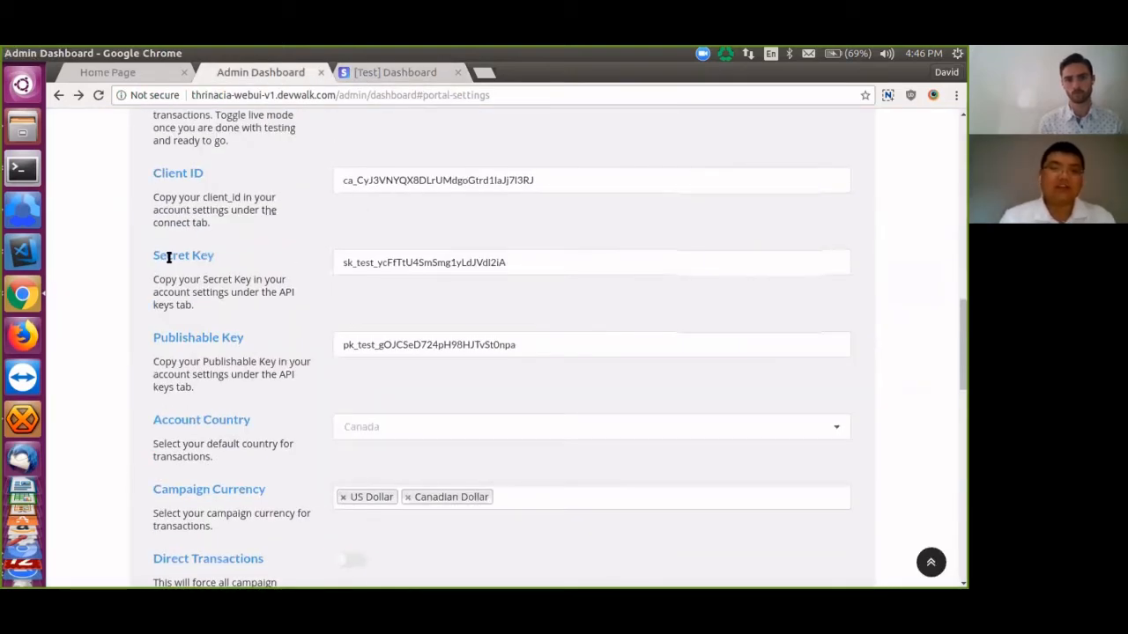
click(381, 79)
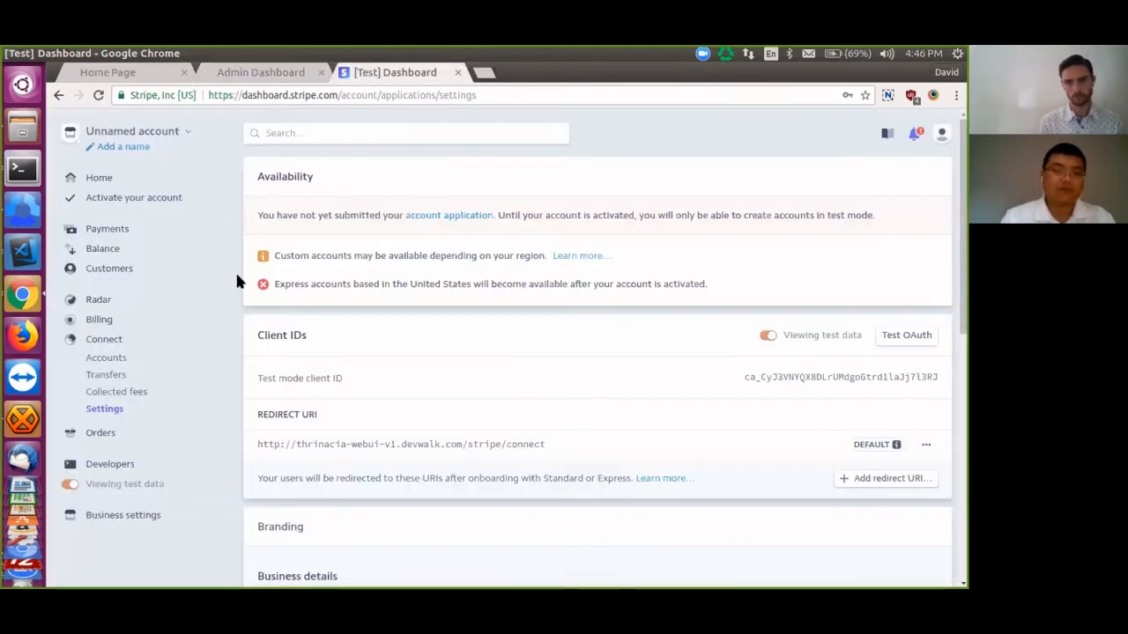
click(121, 466)
click(114, 413)
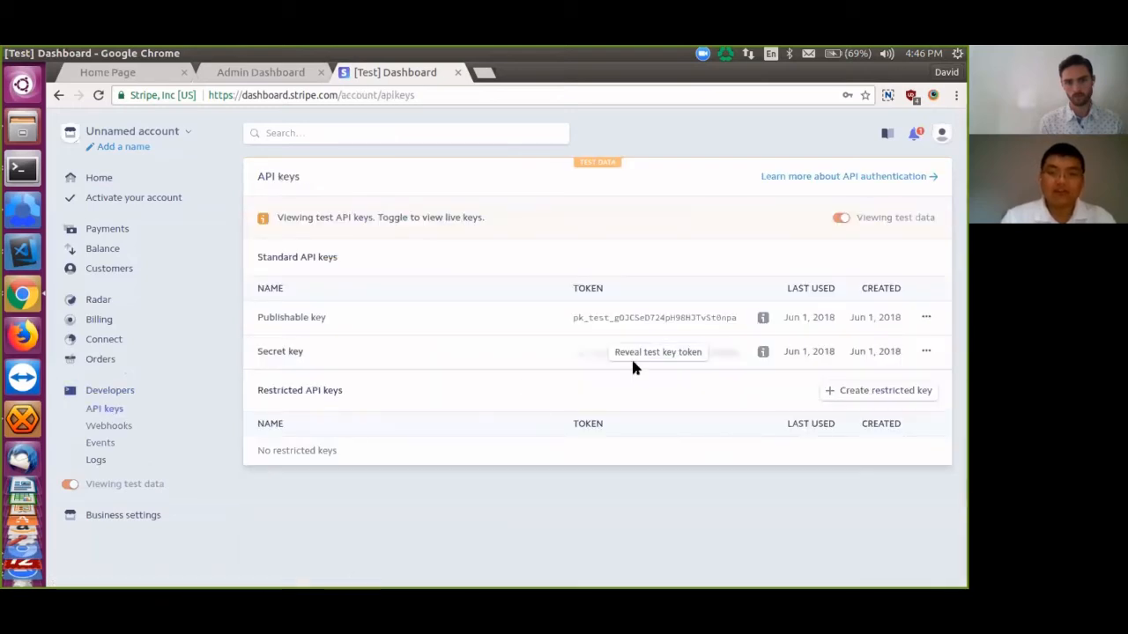
Step: Reveal the test secret key in Stripe, and review the matching key fields and remaining payment settings in the Admin Dashboard
click(637, 352)
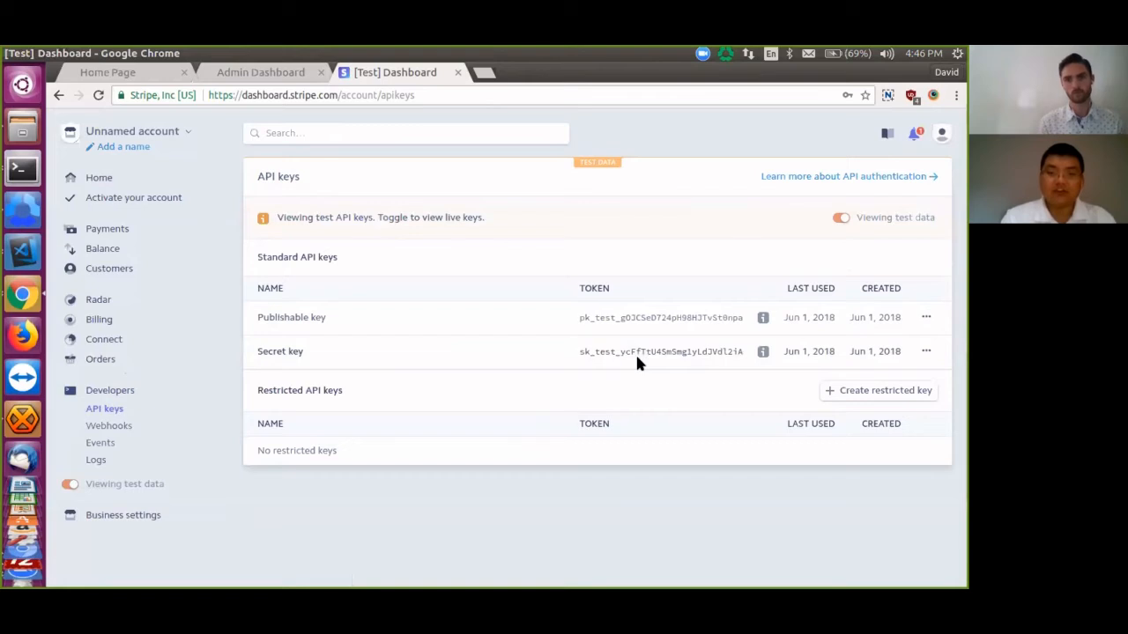
click(243, 74)
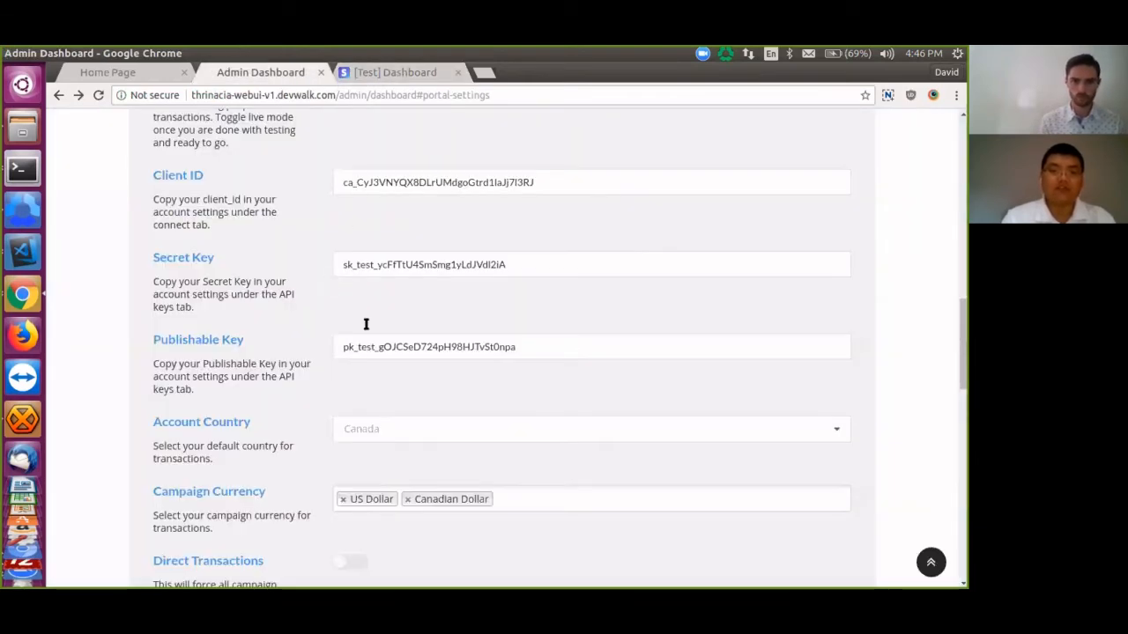
scroll(467, 374, down, 4)
scroll(468, 385, down, 10)
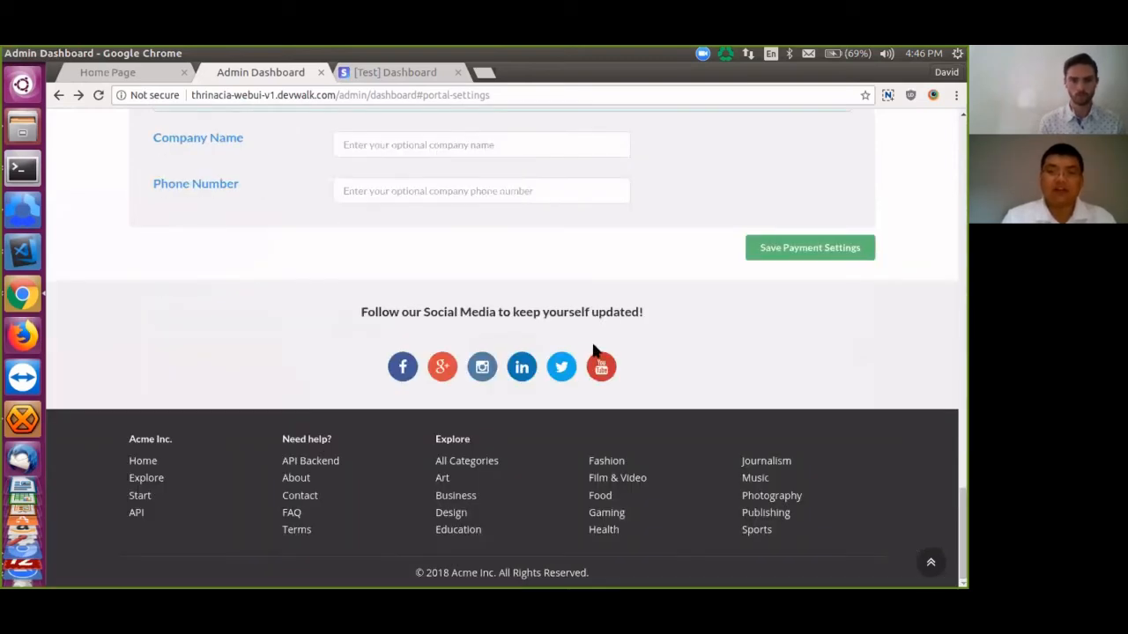
scroll(443, 354, up, 15)
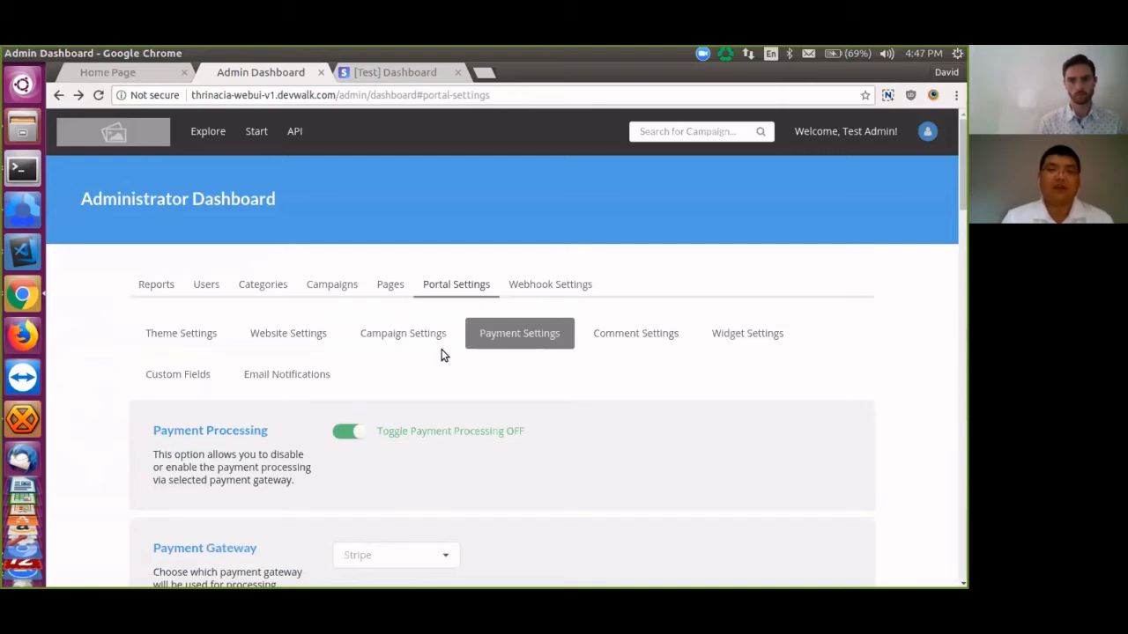
Step: Open the Contribution Test Campaign from the recent projects on the portal's home page
click(146, 70)
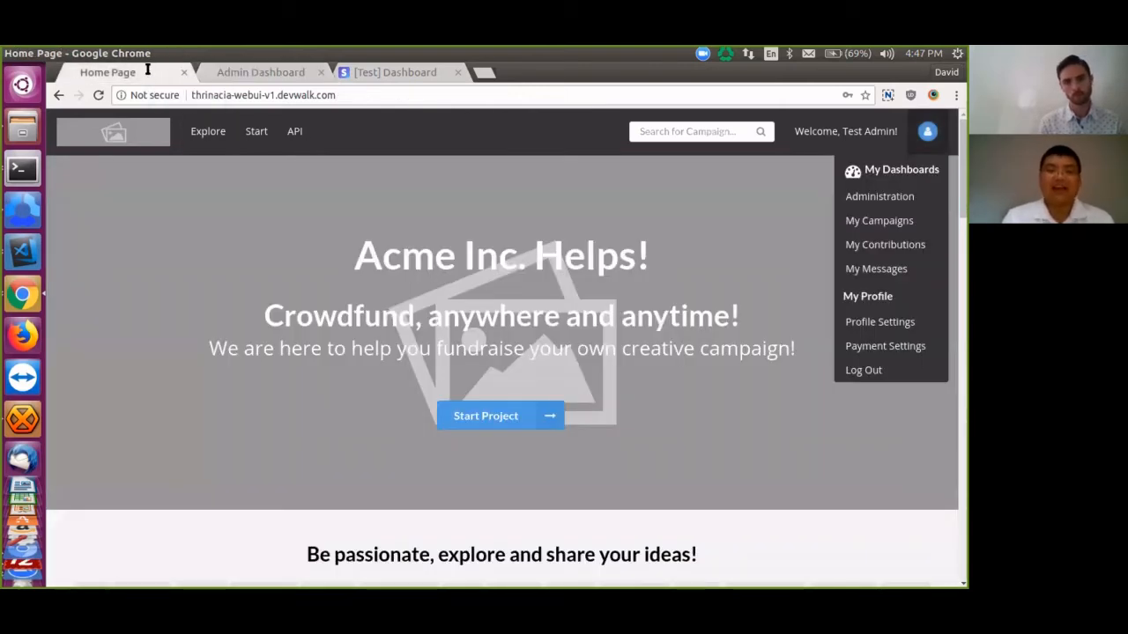
scroll(267, 318, down, 2)
scroll(269, 324, down, 4)
scroll(269, 323, down, 4)
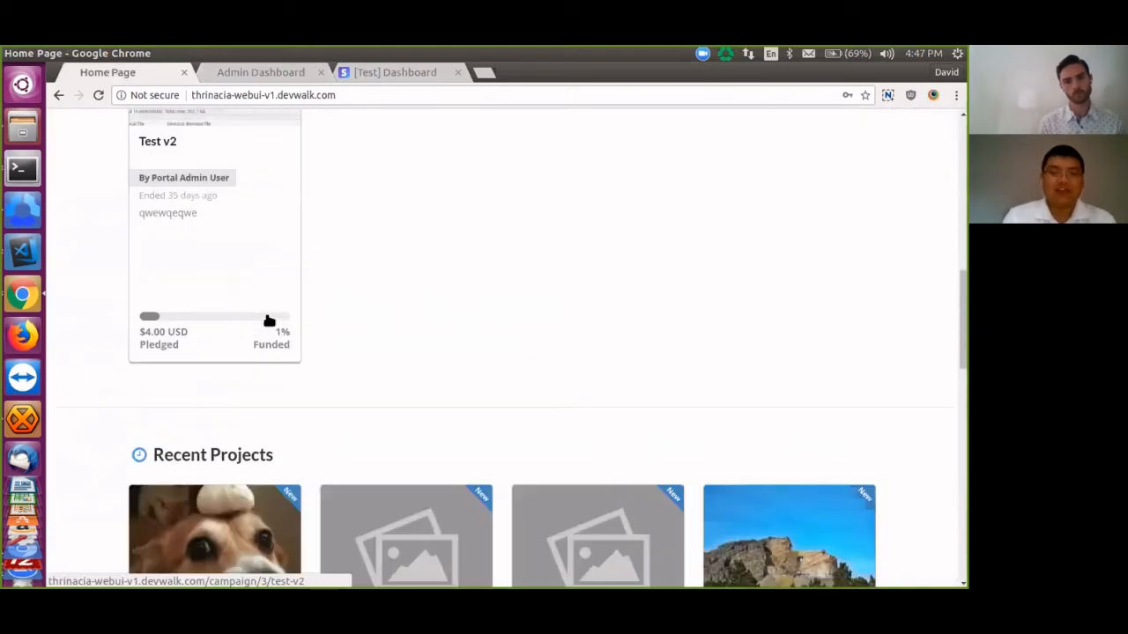
scroll(269, 323, down, 2)
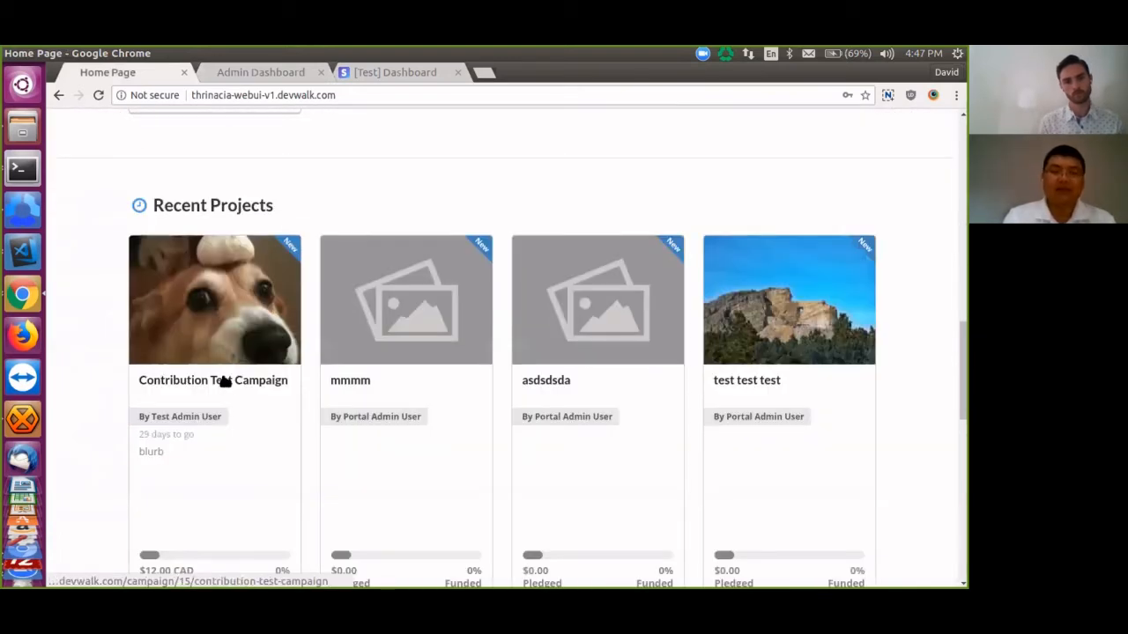
click(225, 381)
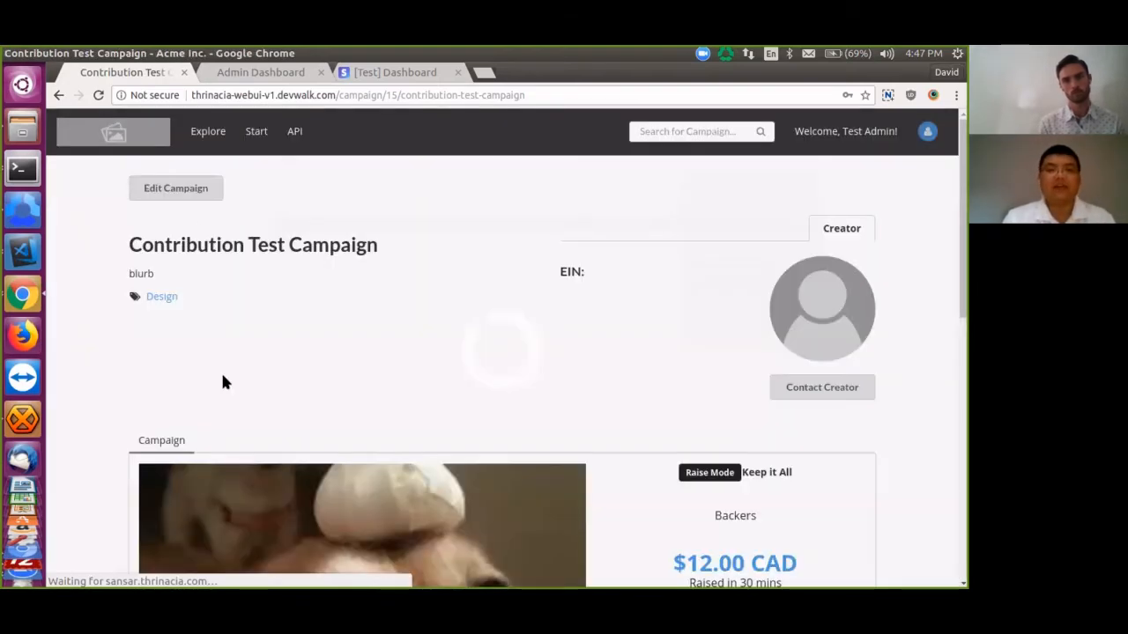
Step: Edit the Contribution Test Campaign and open its Funding stage with the Stripe connection options
click(196, 192)
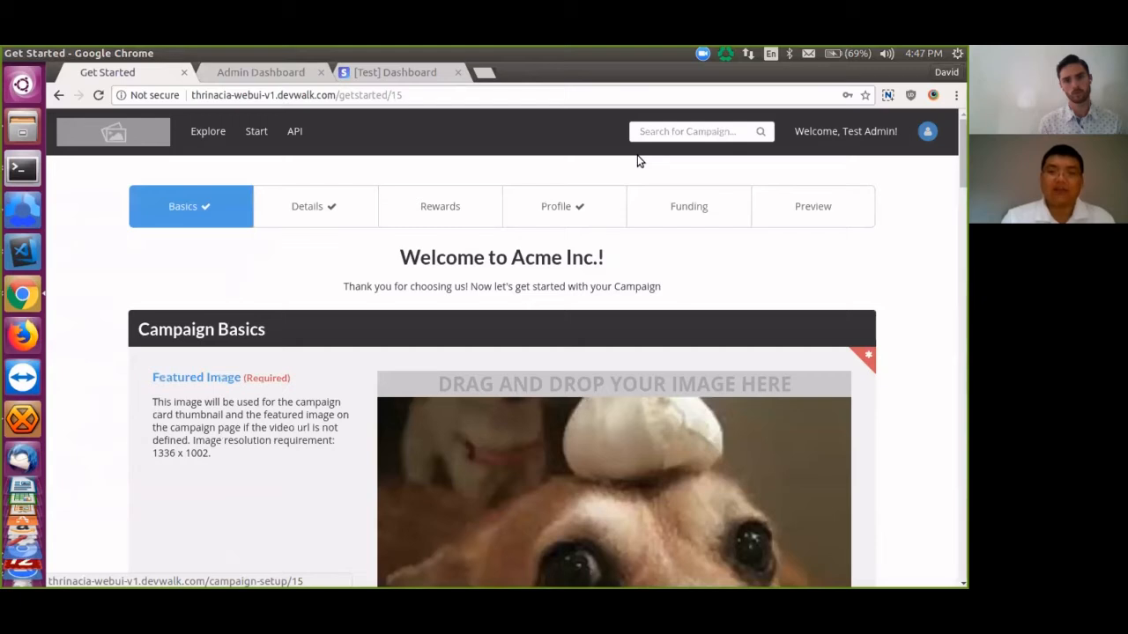
scroll(638, 161, down, 1)
click(665, 159)
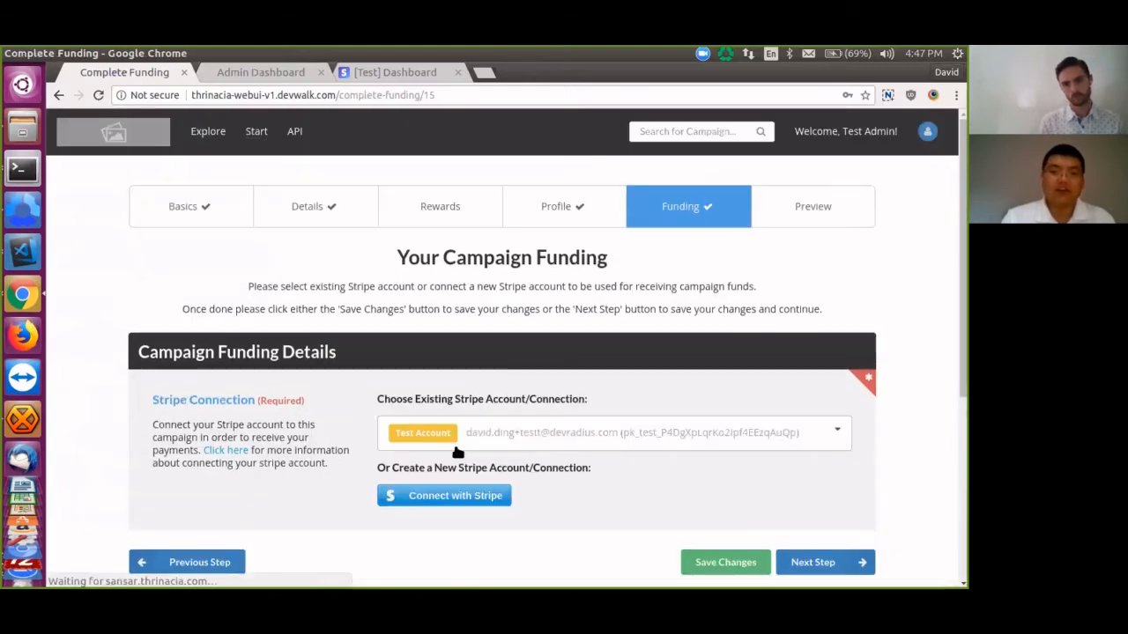
scroll(455, 375, down, 3)
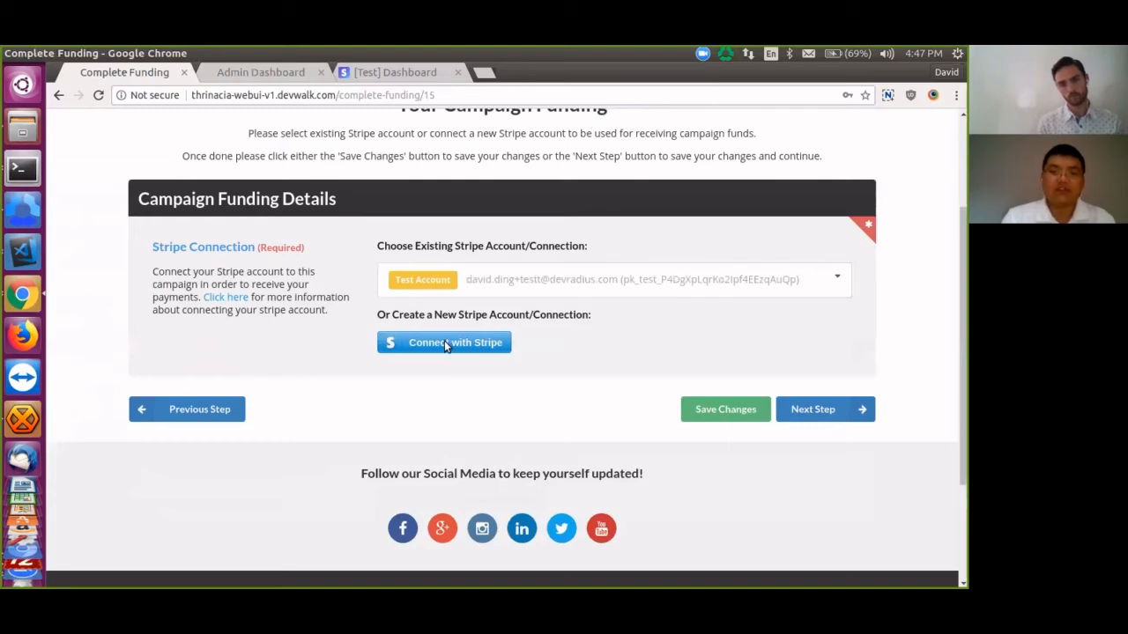
click(444, 343)
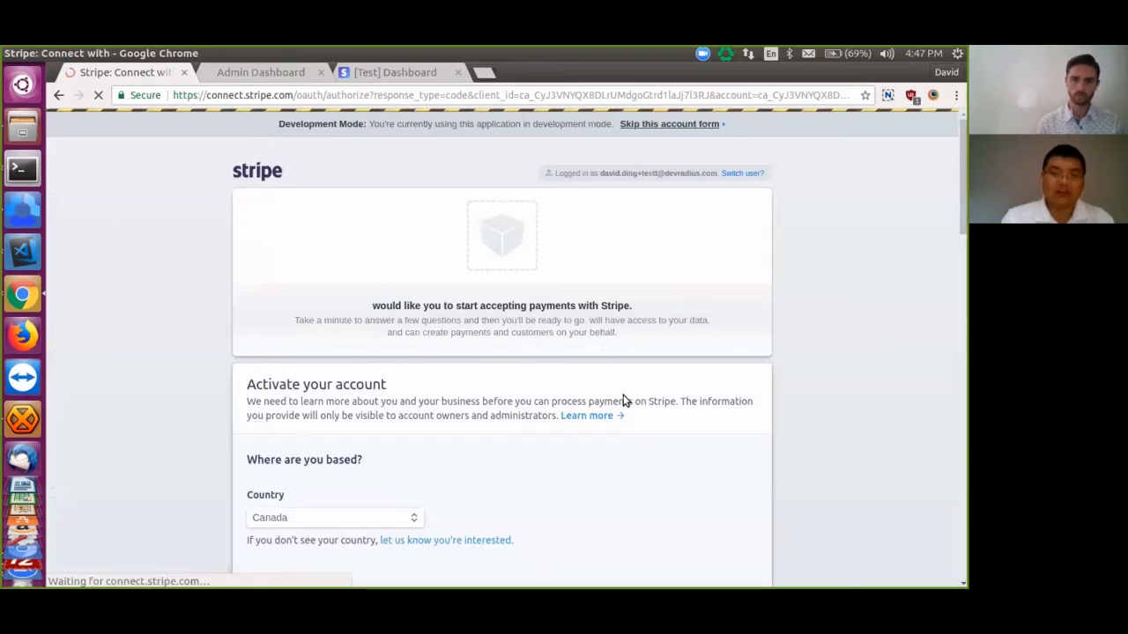
scroll(623, 401, down, 2)
scroll(623, 401, down, 9)
scroll(623, 401, down, 8)
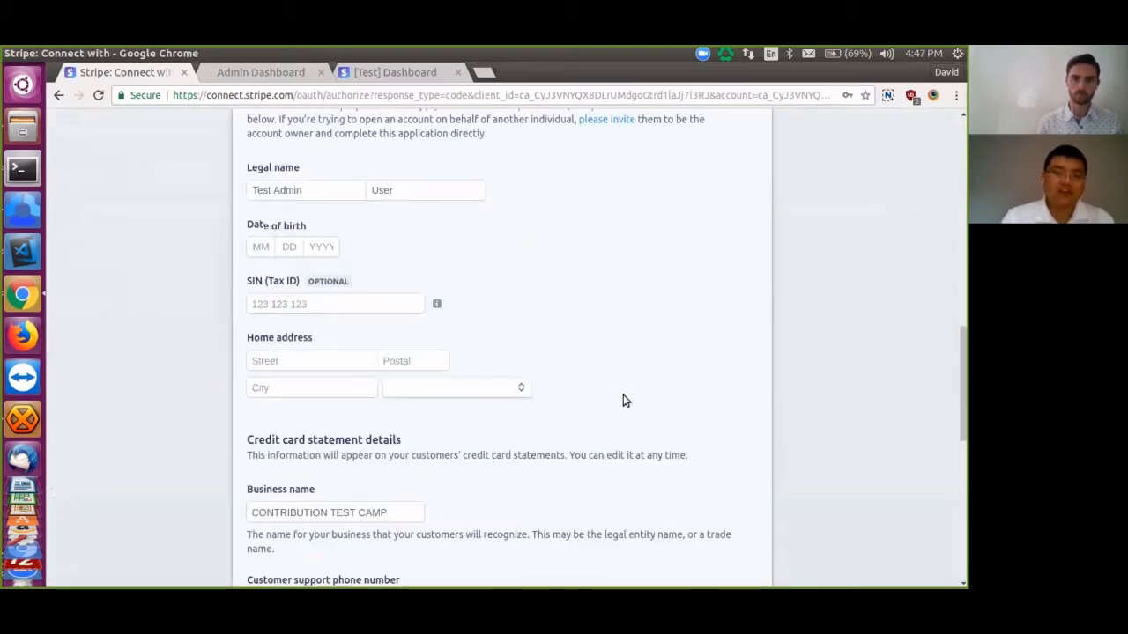
scroll(498, 354, down, 12)
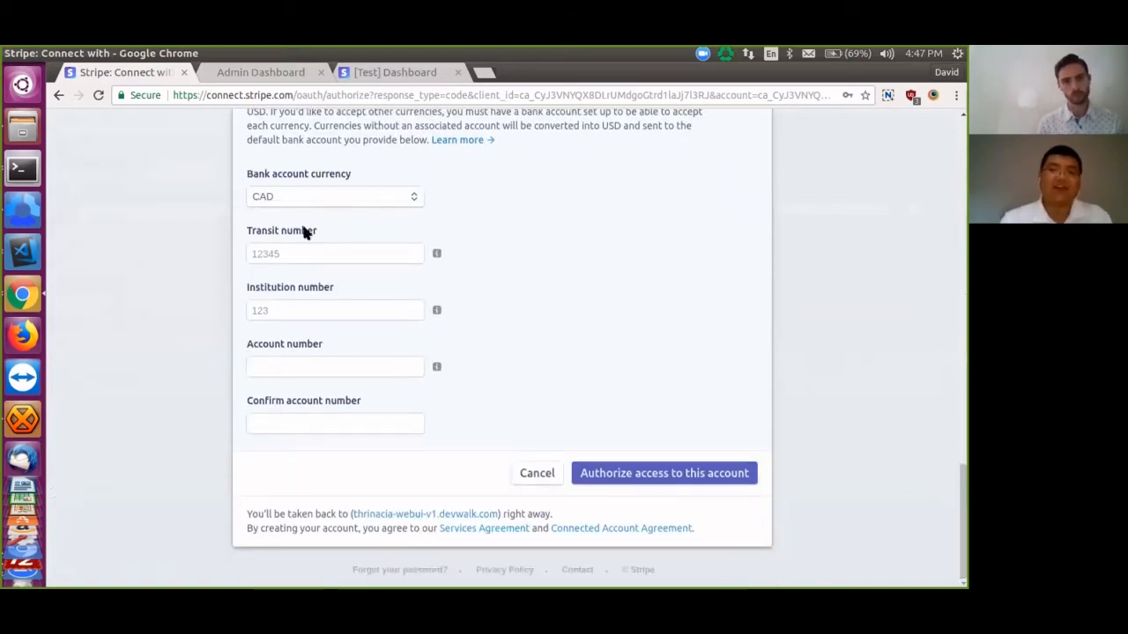
click(58, 95)
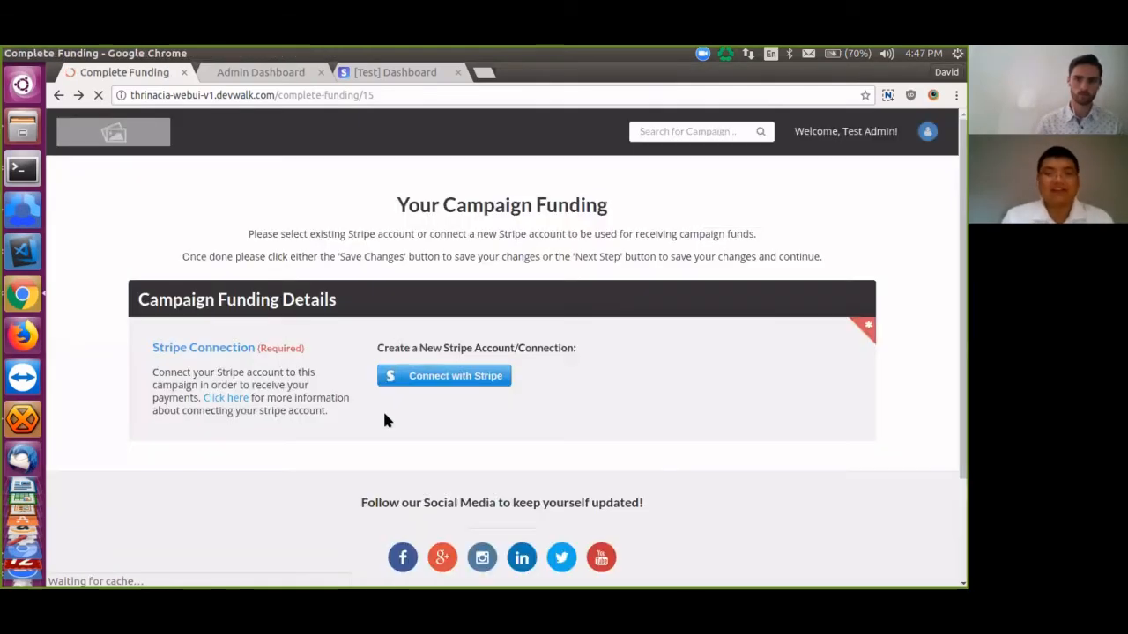
scroll(384, 420, down, 2)
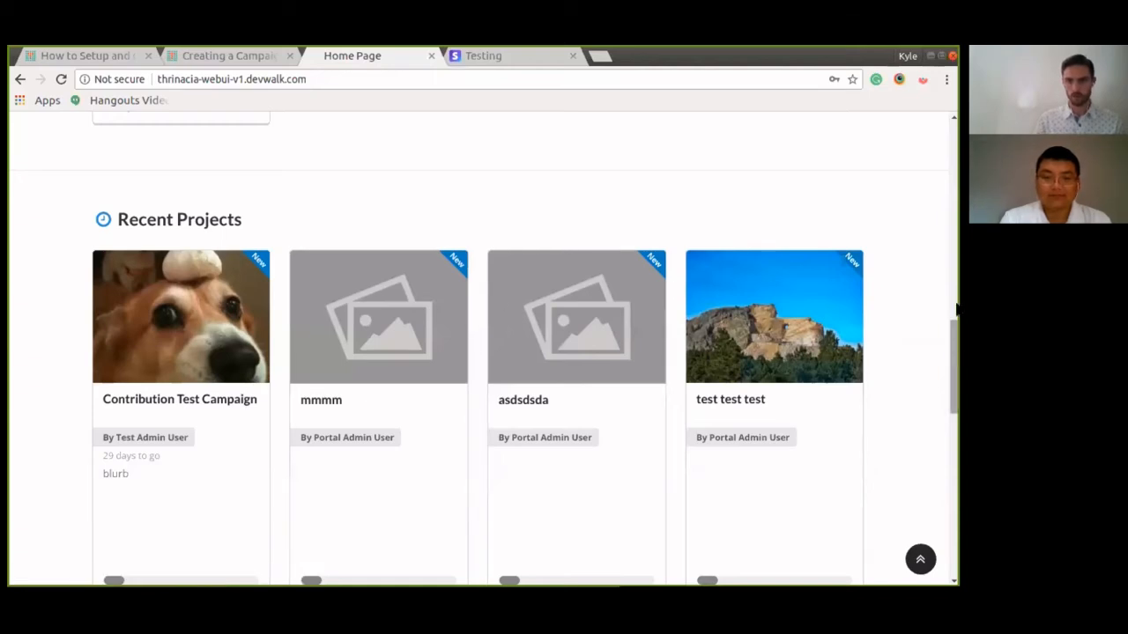
Step: Open the Contribution Test Campaign from the home page's recent projects and start a contribution to it
scroll(956, 307, up, 3)
scroll(956, 307, down, 4)
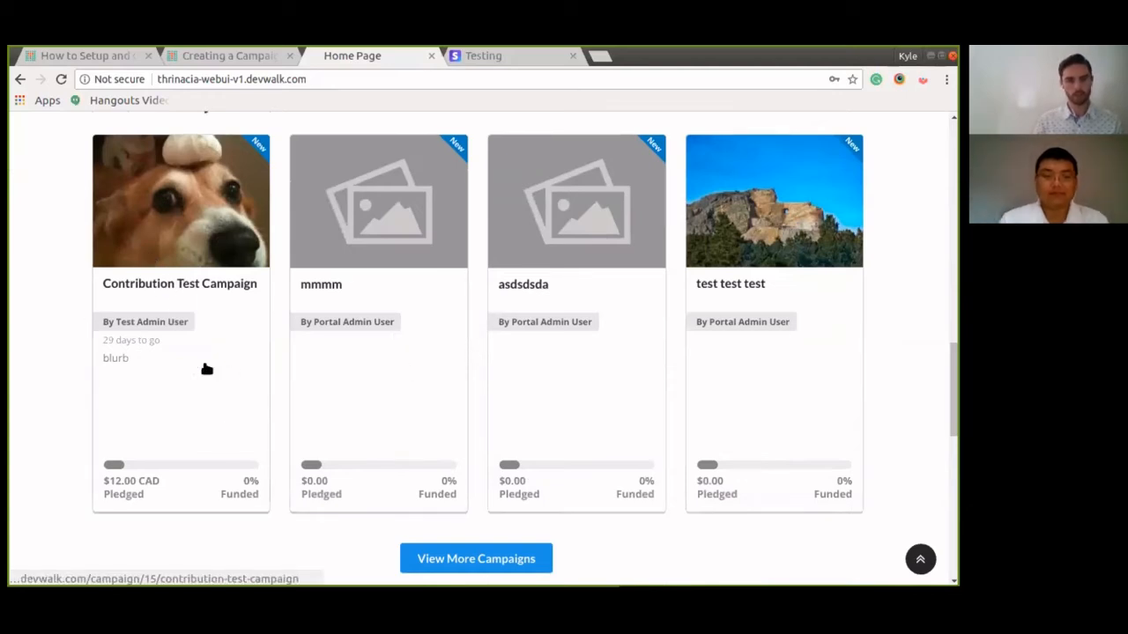
click(203, 247)
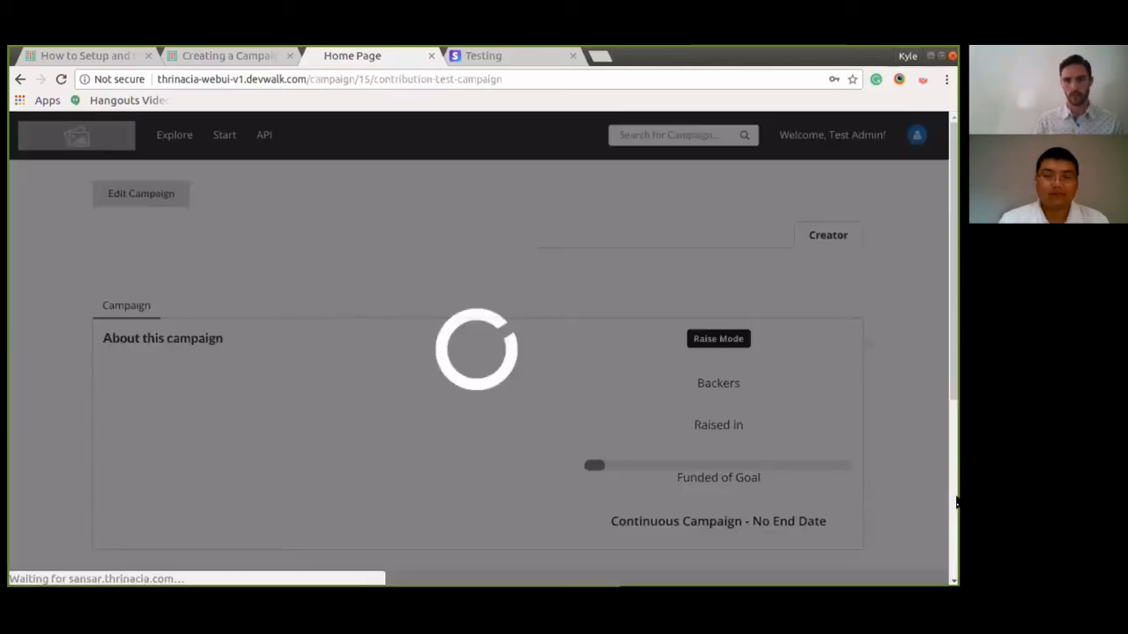
scroll(952, 423, down, 4)
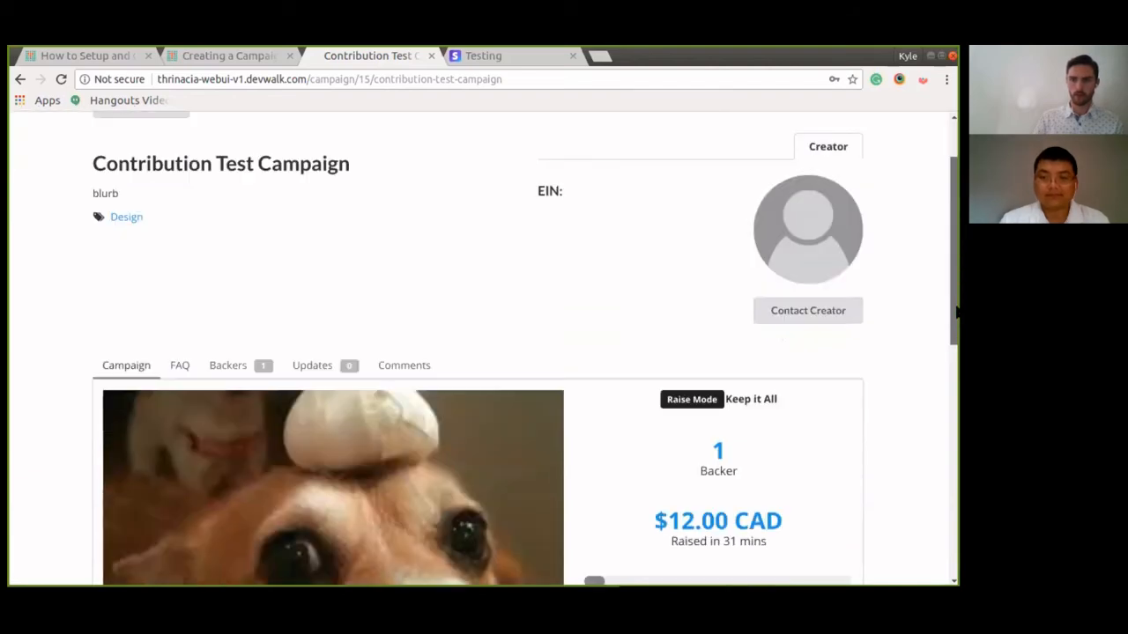
scroll(956, 403, down, 2)
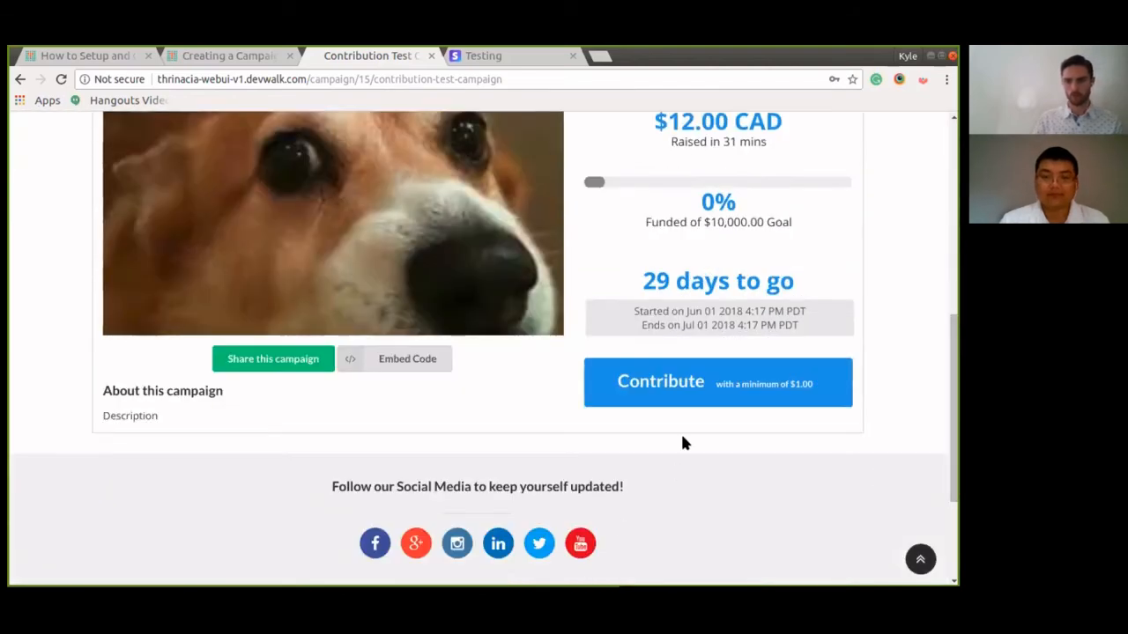
click(710, 384)
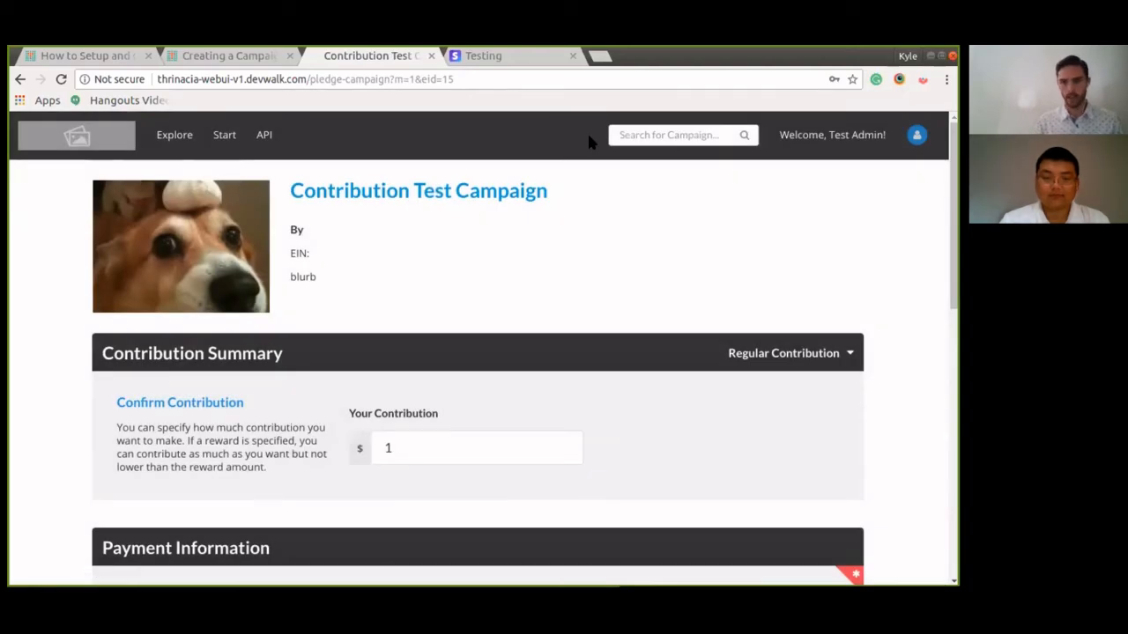
Step: Look up the test card numbers in Stripe's testing documentation and return to the contribution form
click(483, 56)
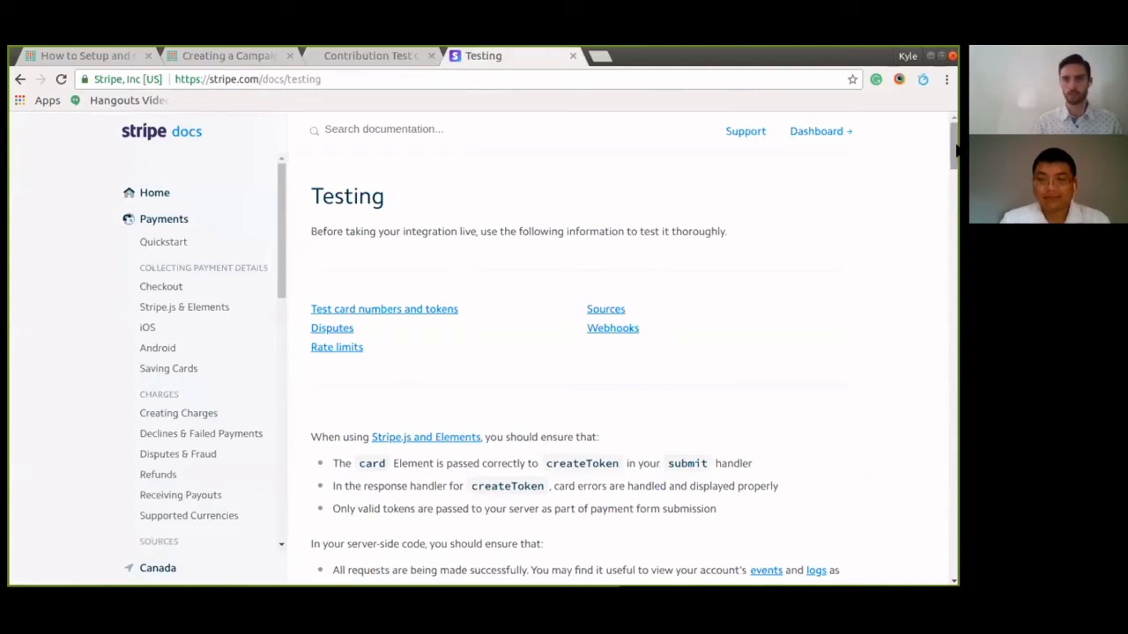
drag(956, 149, 955, 212)
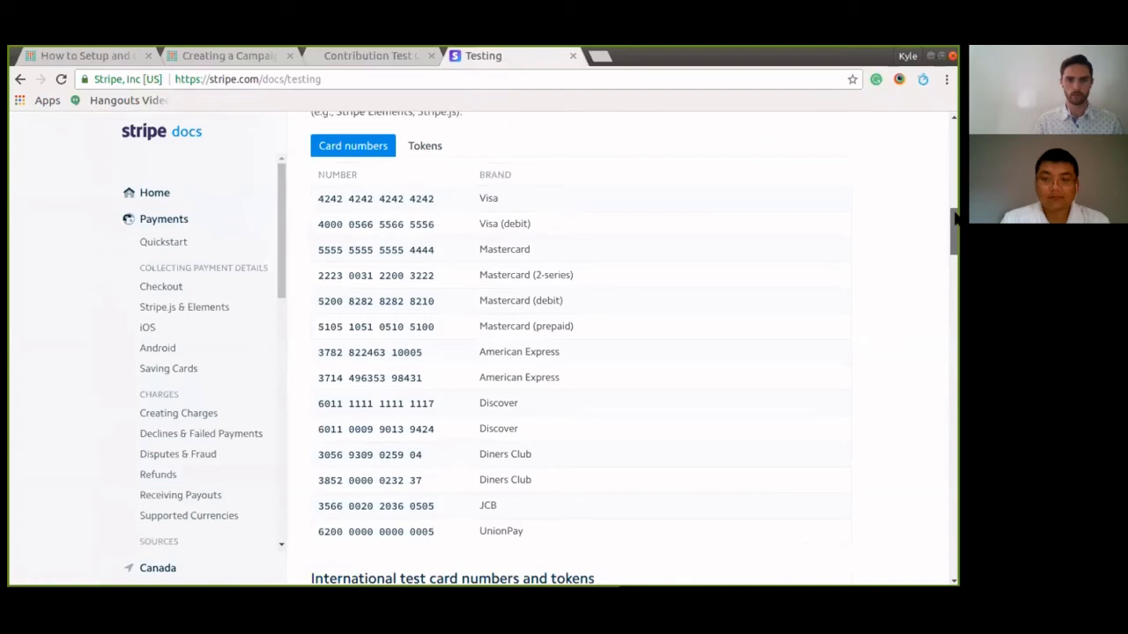
click(324, 57)
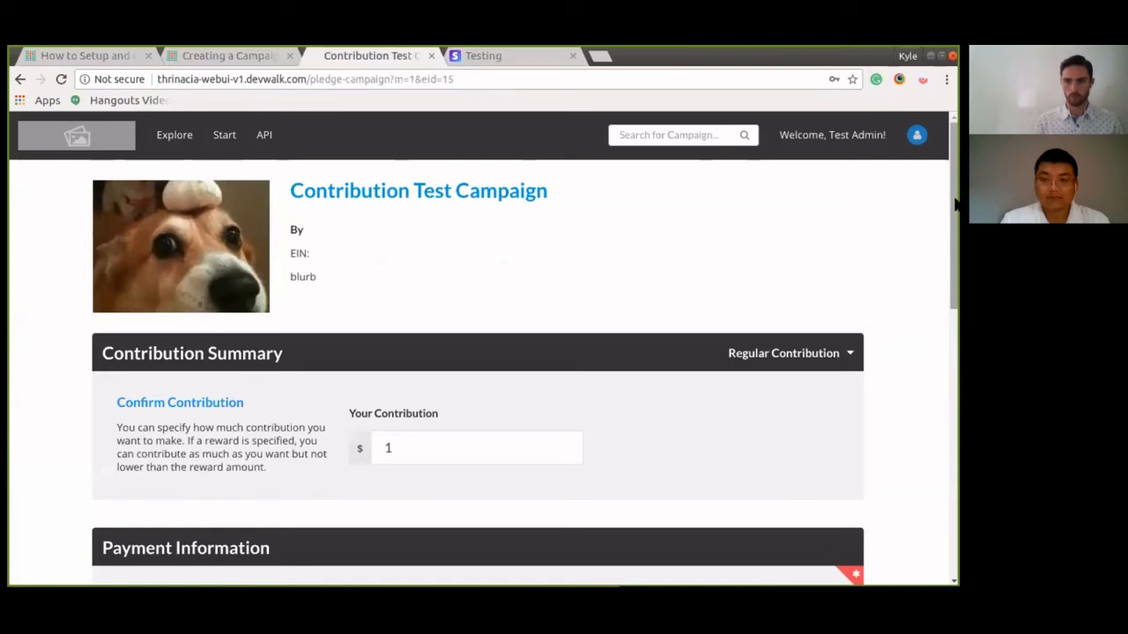
Step: Set the contribution amount to $100 and choose to create a new account card for the payment
scroll(456, 339, down, 3)
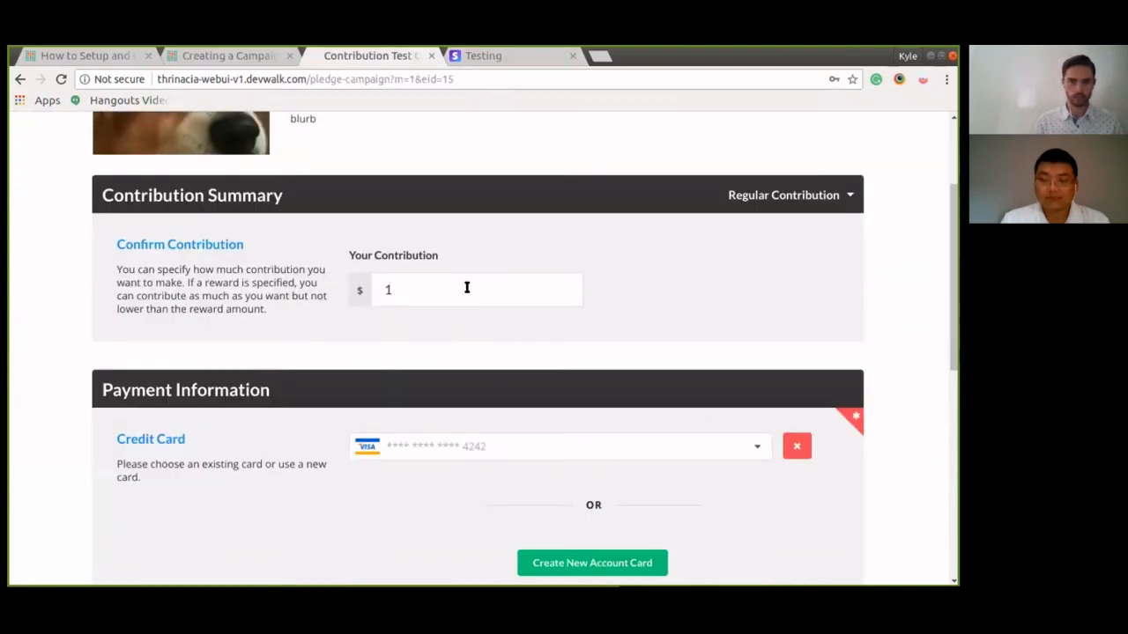
click(467, 287)
text(00)
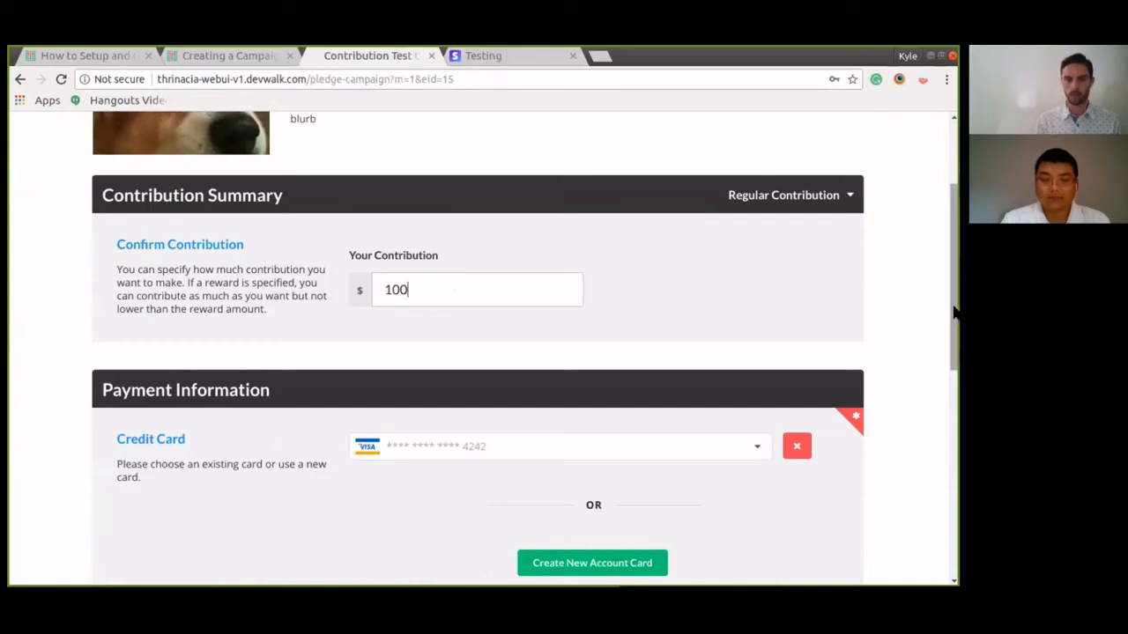
scroll(954, 310, down, 3)
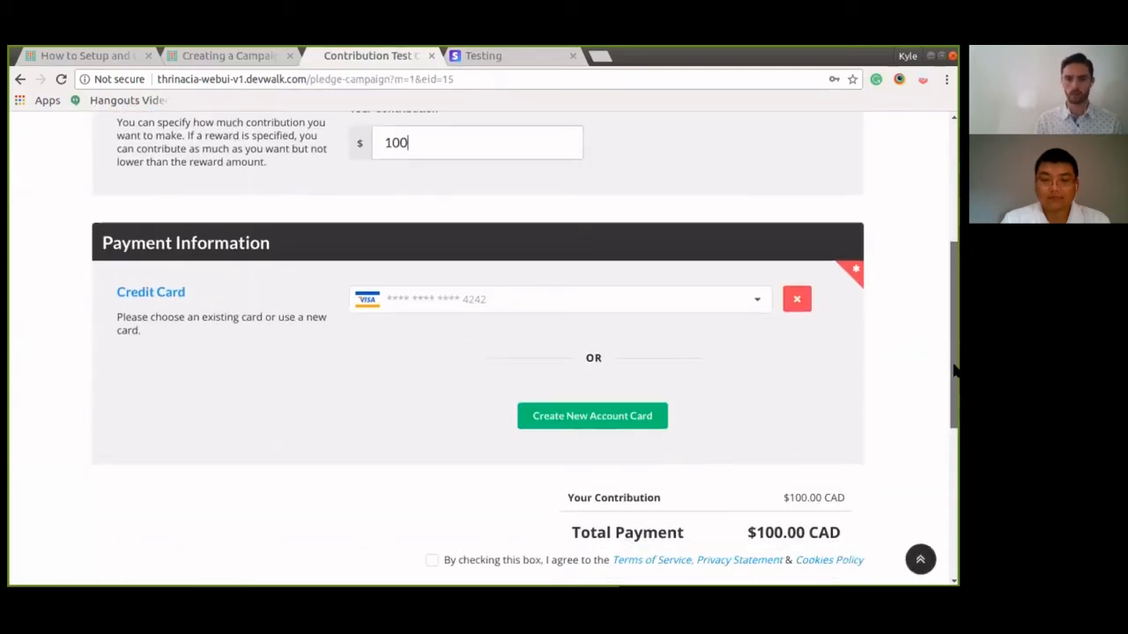
click(603, 418)
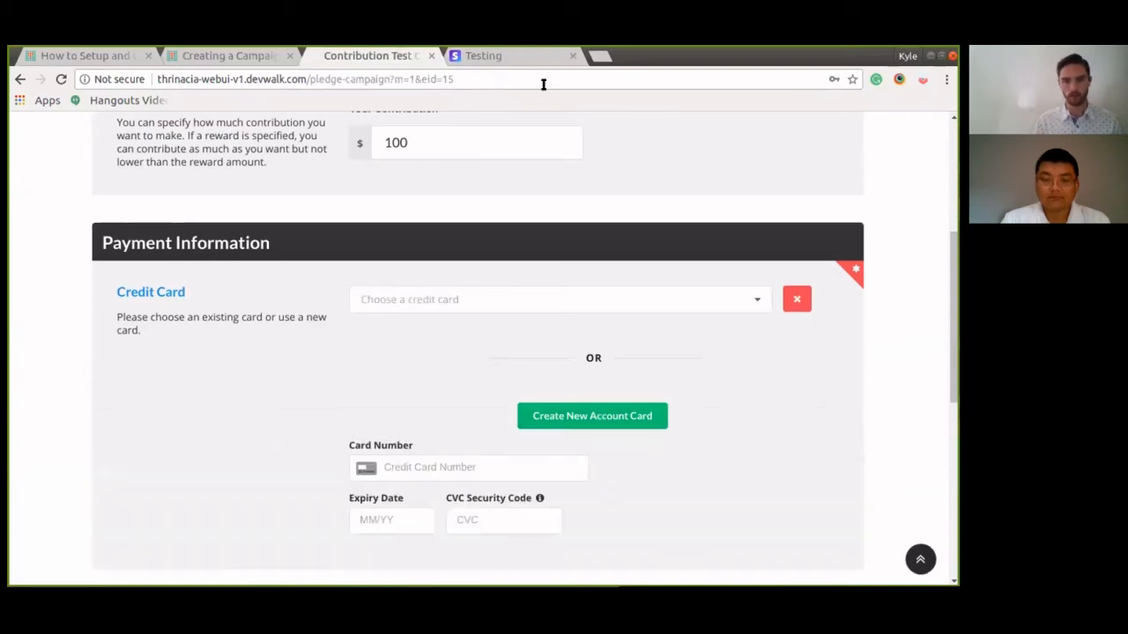
Step: Try to copy the Visa (debit) test card number from Stripe's testing documentation into the contribution form's card number field
key(ctrl+Tab)
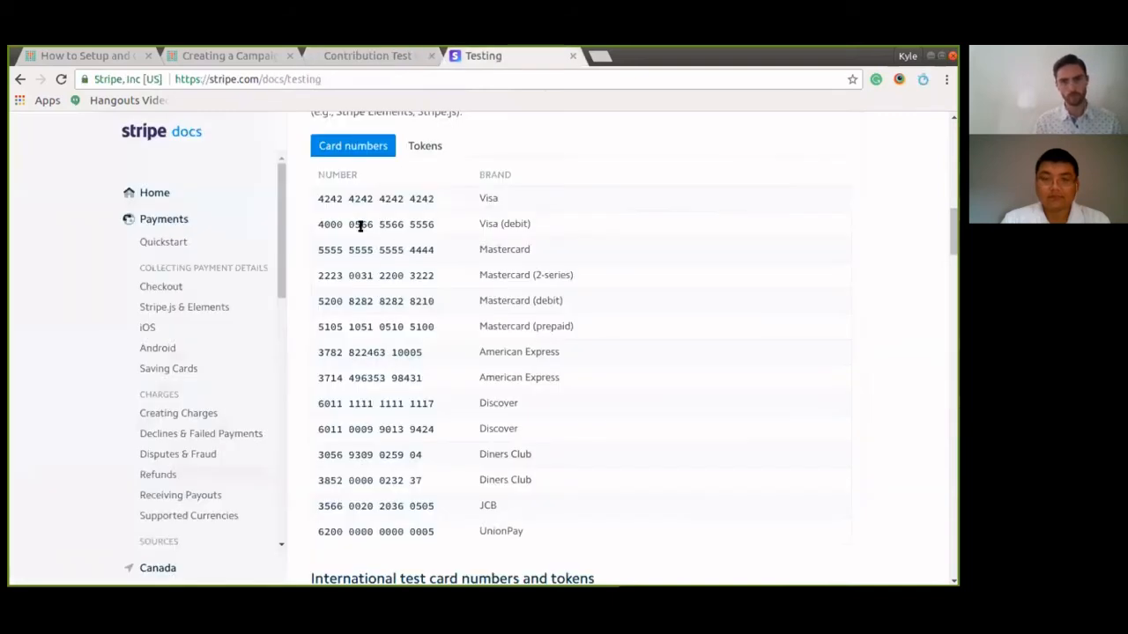
drag(319, 224, 452, 236)
key(ctrl+c)
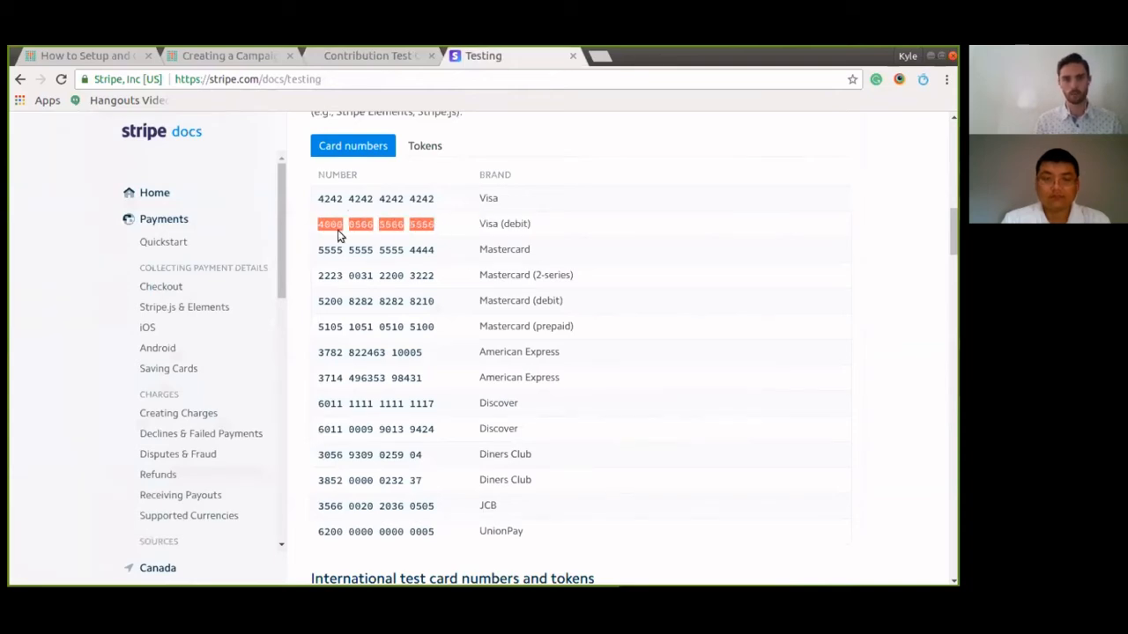
key(ctrl+shift+Tab)
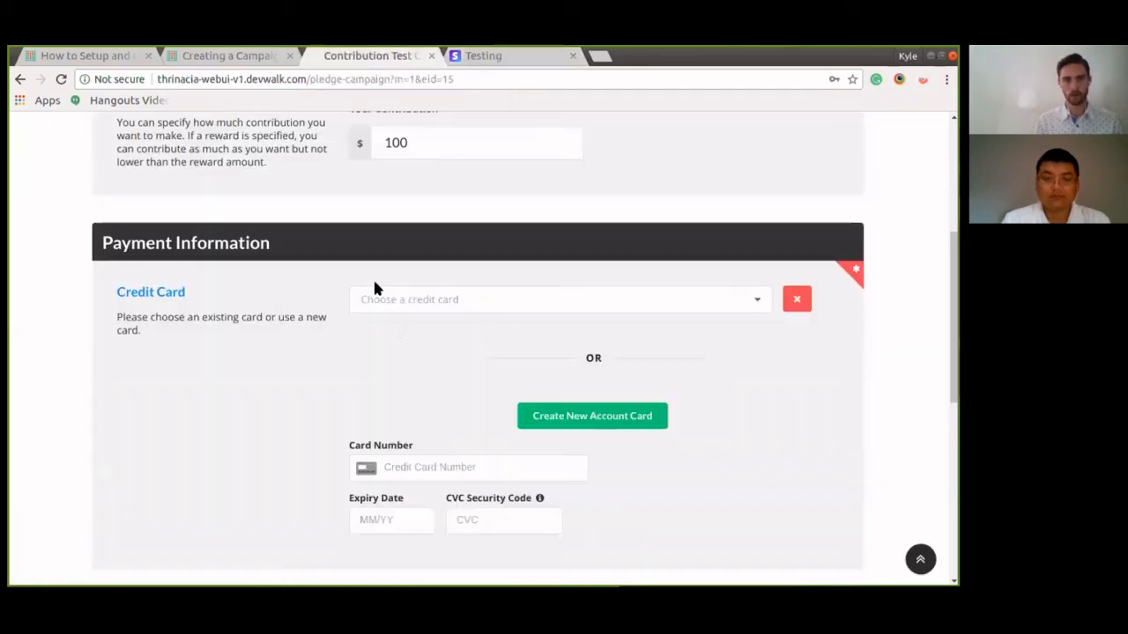
click(405, 465)
key(ctrl+v)
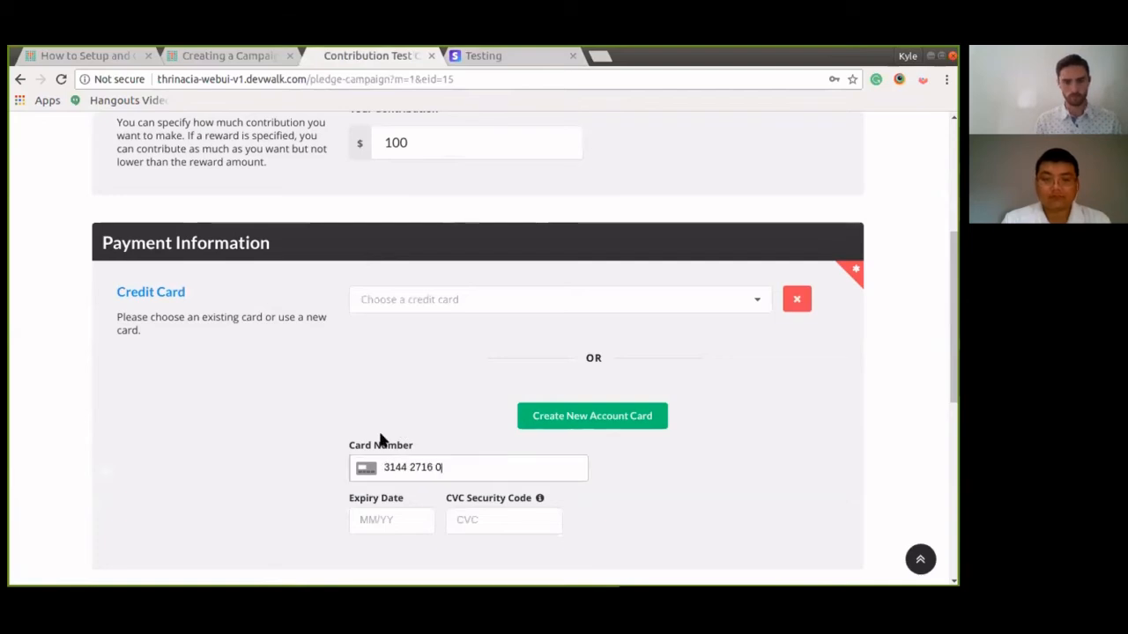
Step: Recopy the Visa (debit) test card number from Stripe's documentation and replace the wrong entry in the card number field with it
key(ctrl+Tab)
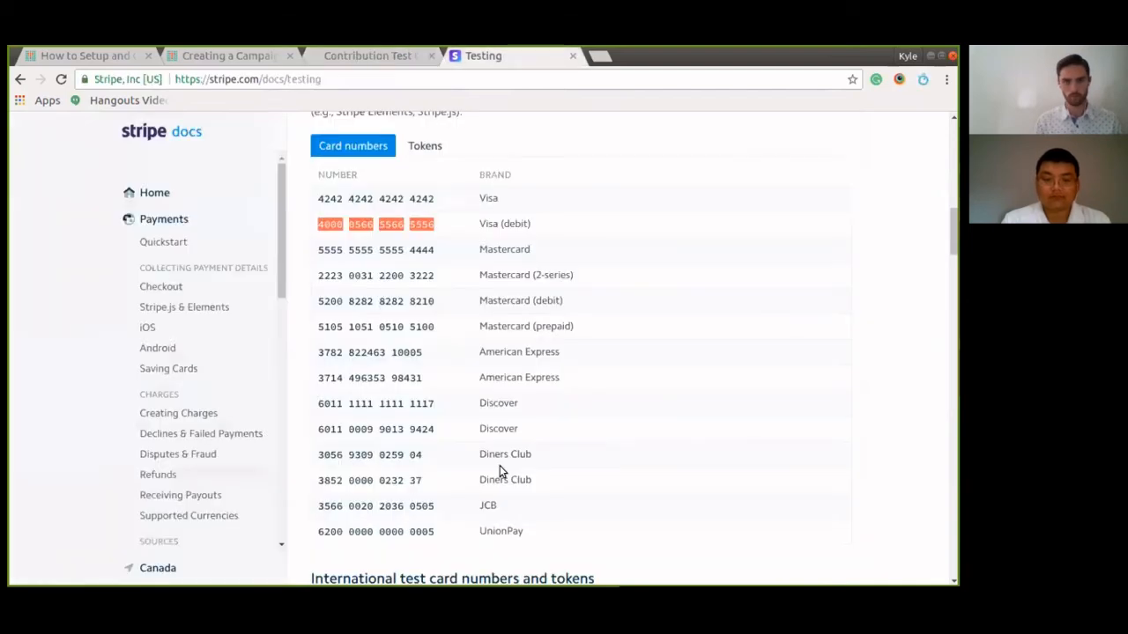
click(442, 228)
drag(418, 226, 321, 222)
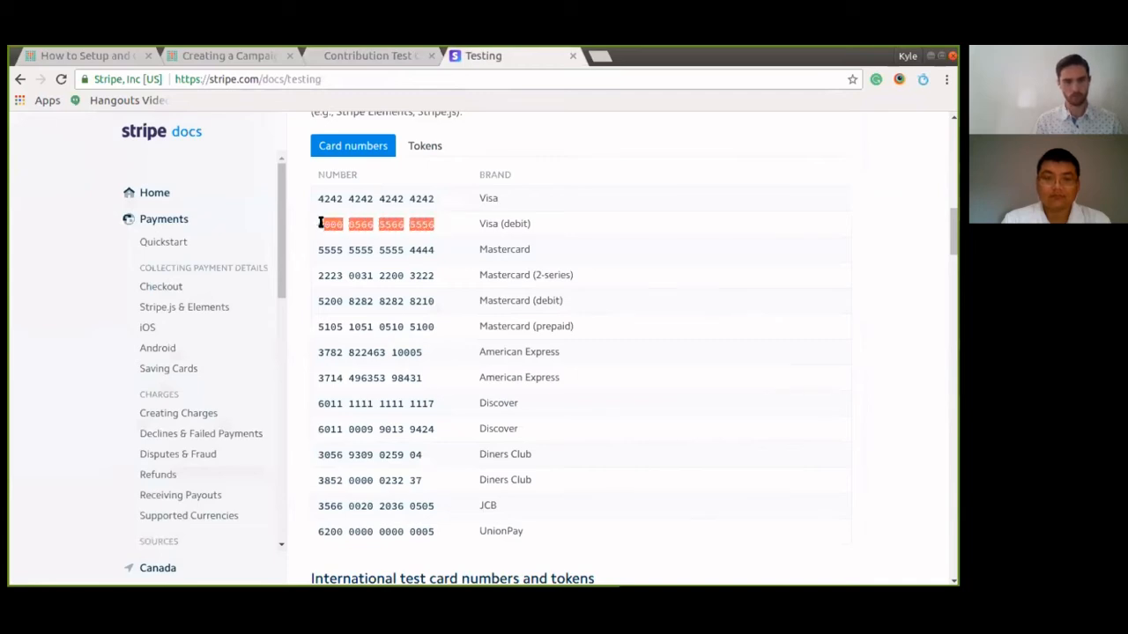
key(ctrl+shift+Tab)
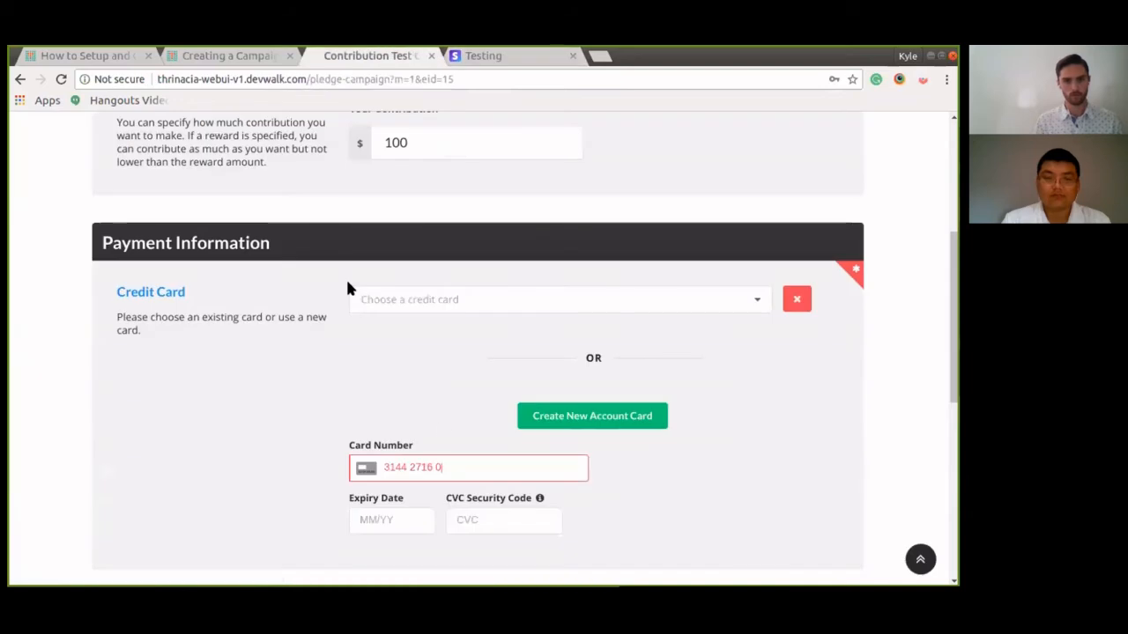
key(BackSpace)
key(BackSpace)
key(BackSpace)
key(BackSpace)
key(BackSpace)
key(BackSpace)
key(BackSpace)
key(BackSpace)
key(BackSpace)
key(BackSpace)
key(BackSpace)
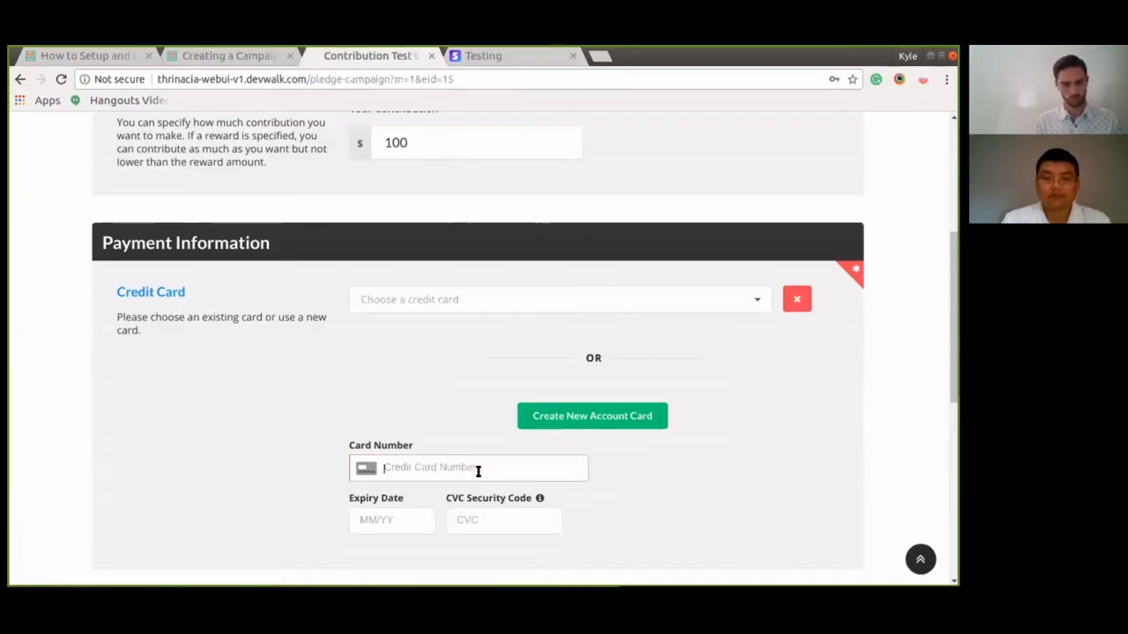
key(ctrl+v)
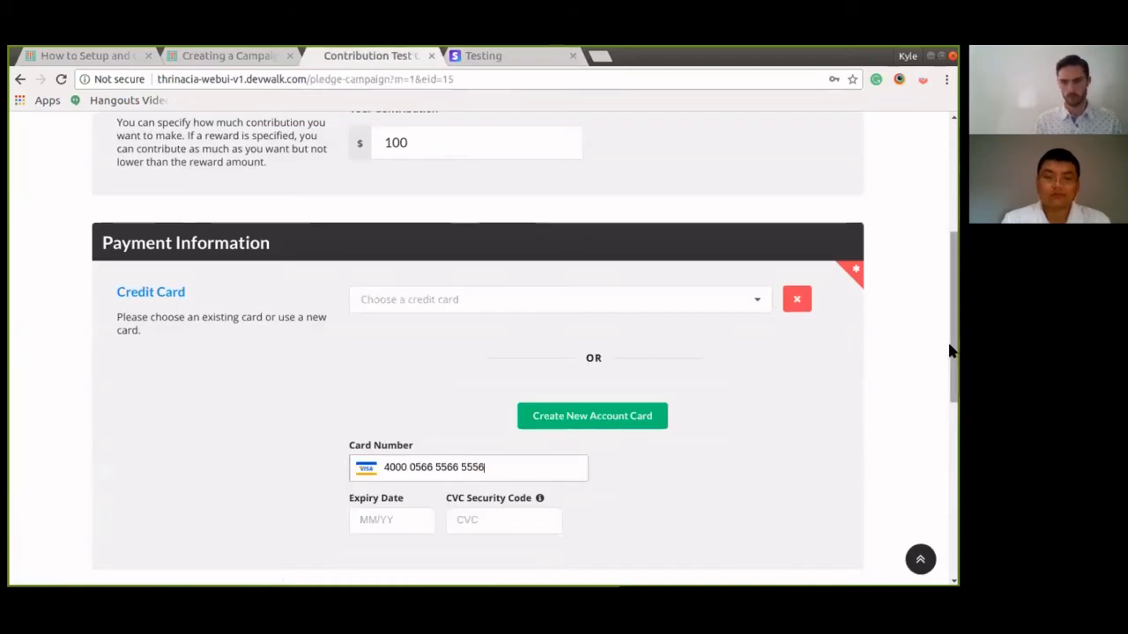
Step: Set the card's expiry date to 04/19 and enter the CVC security code
drag(950, 351, 952, 411)
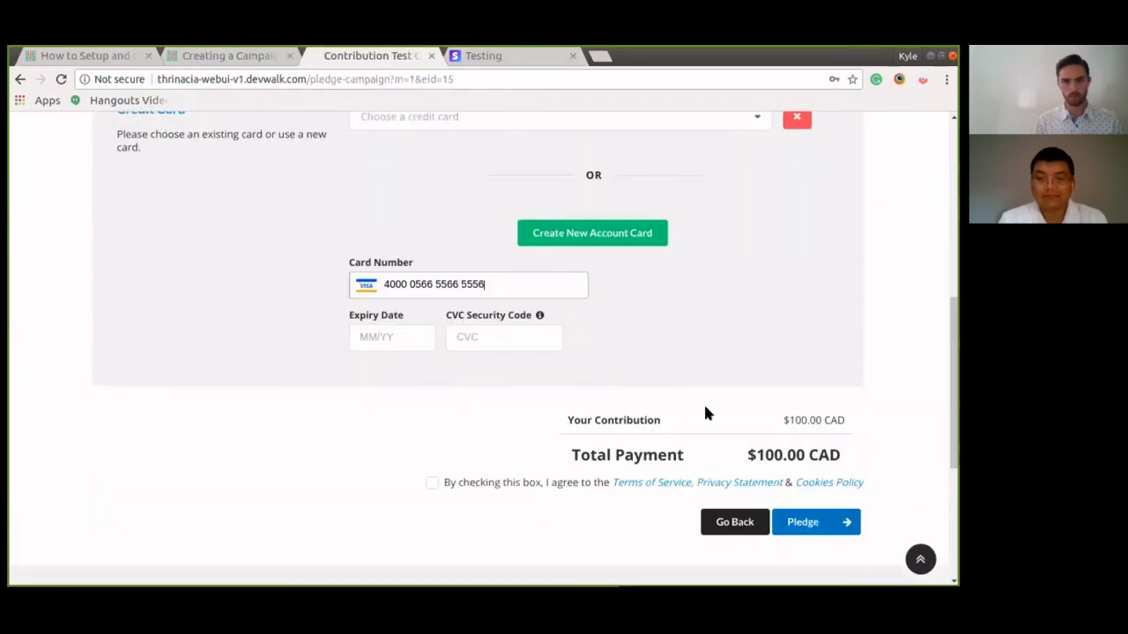
click(393, 341)
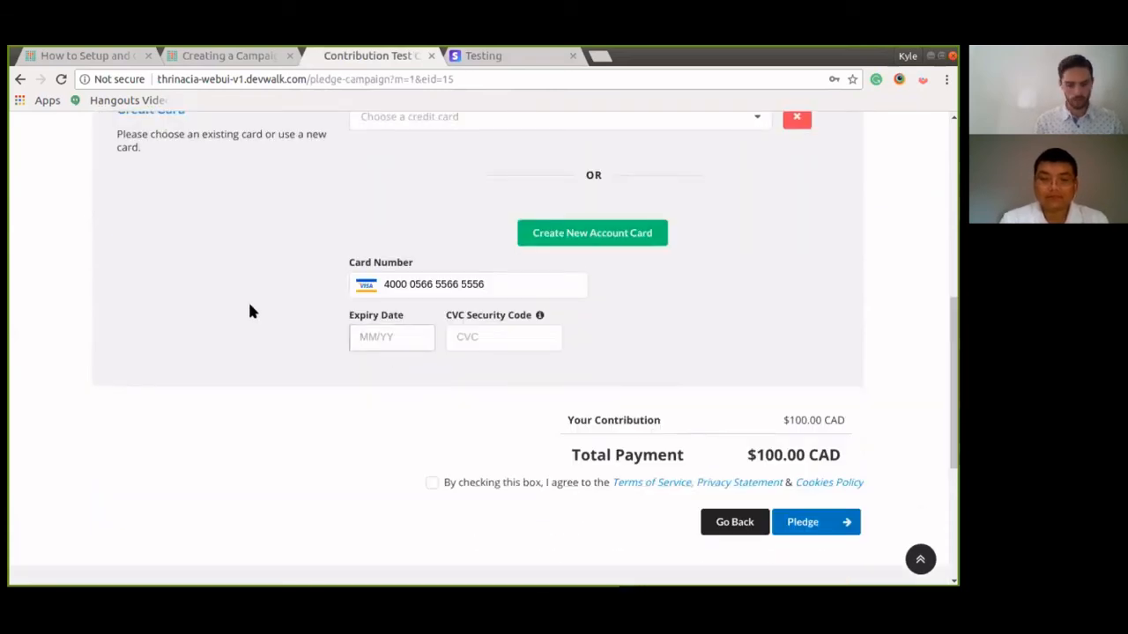
text(04 / 19)
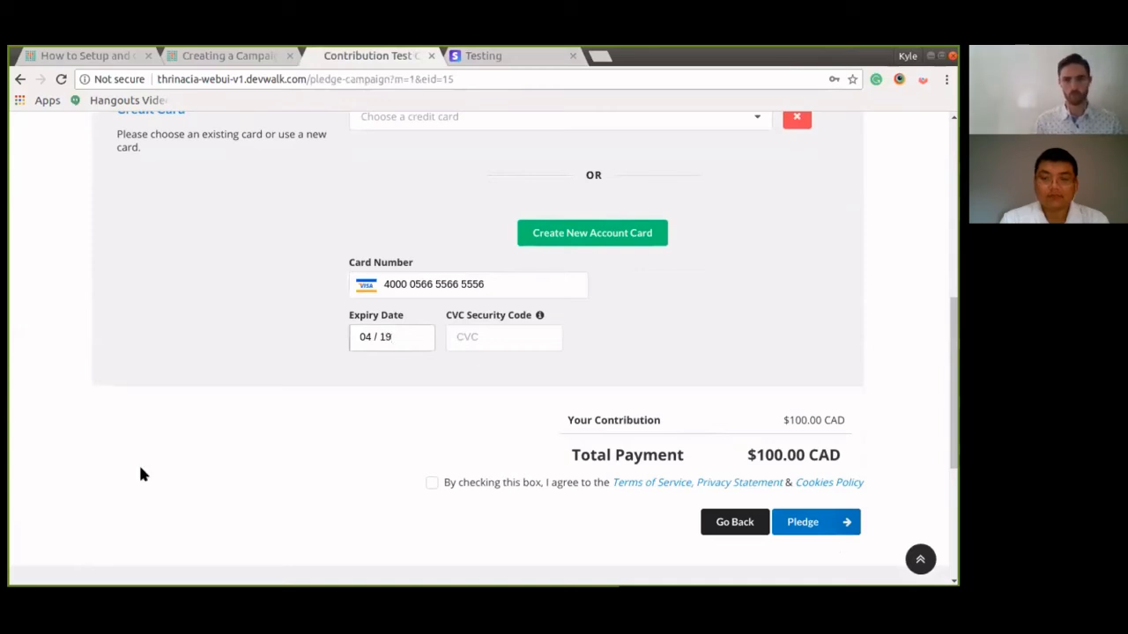
click(482, 342)
text(123)
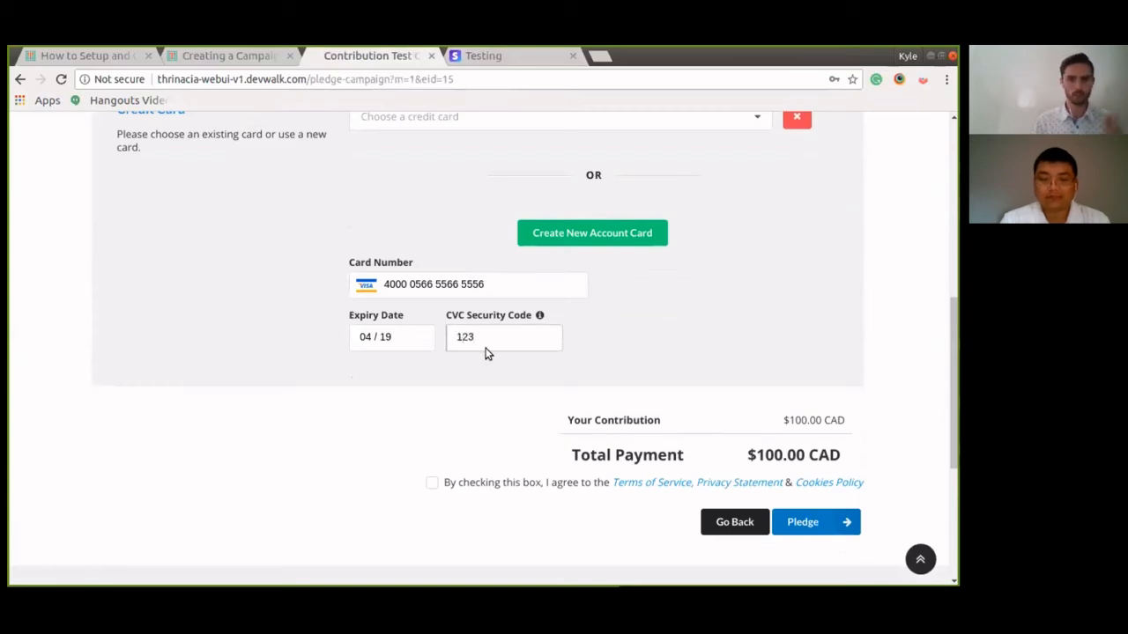
Step: Agree to the terms of service and try to submit the $100 pledge
click(432, 483)
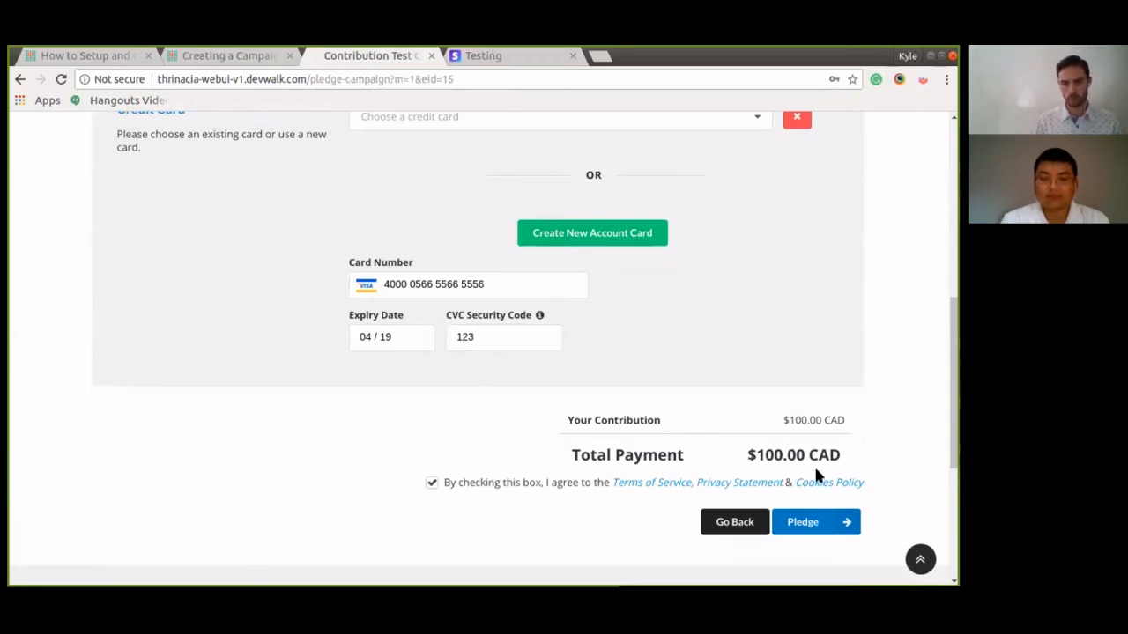
click(820, 526)
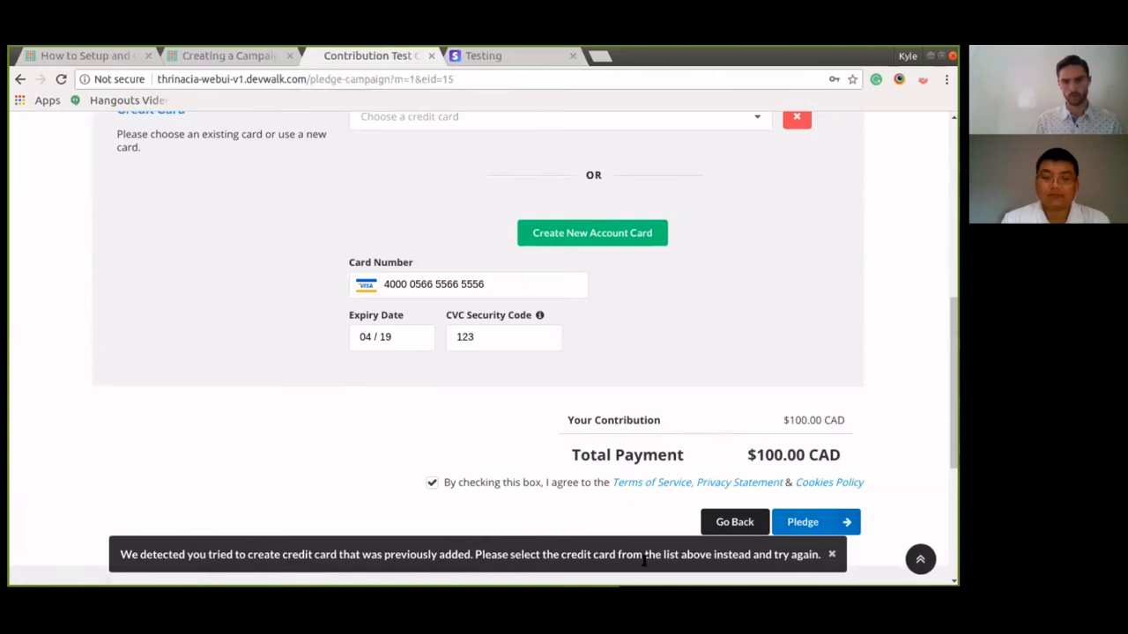
Step: Replace the card number with the Mastercard test number from Stripe's testing documentation and submit the pledge again
click(509, 287)
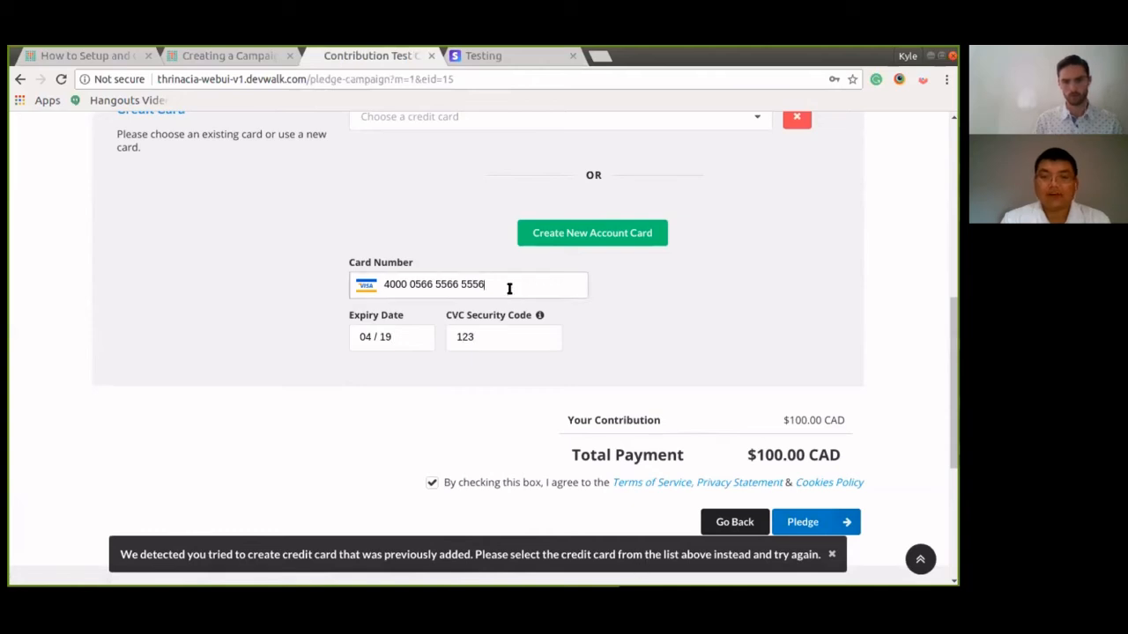
triple_click(508, 287)
key(BackSpace)
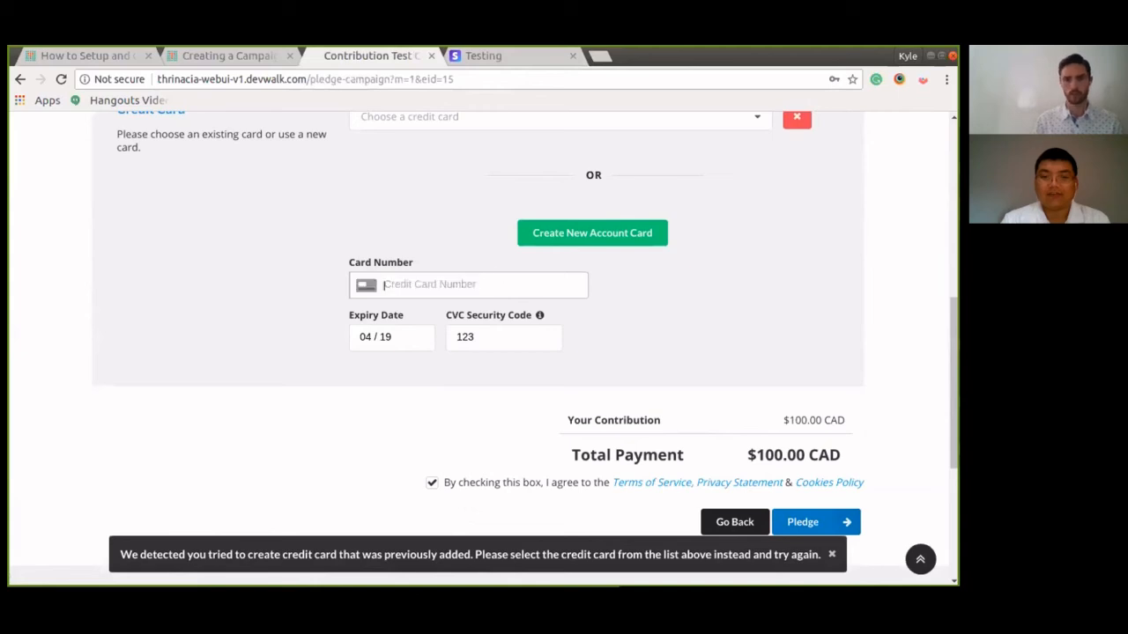
click(483, 56)
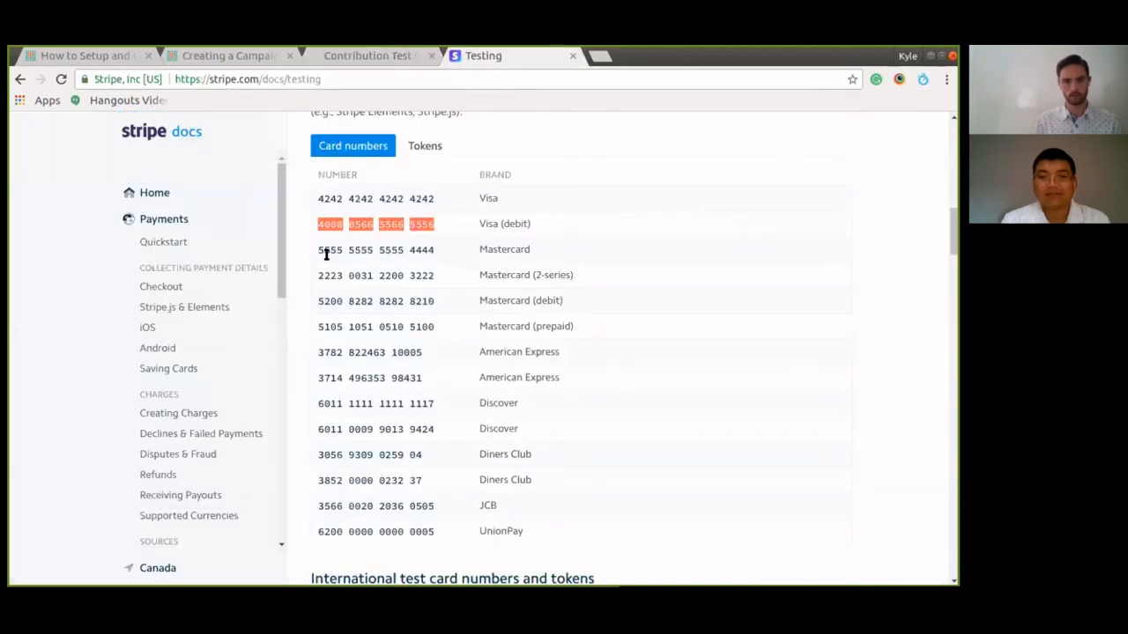
drag(317, 251, 445, 251)
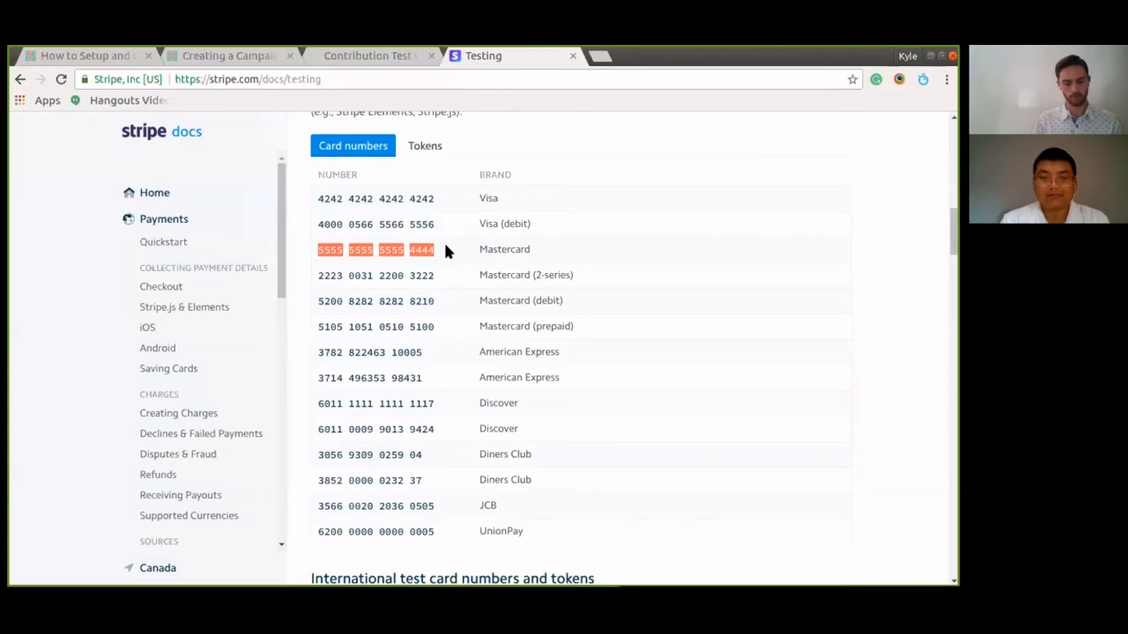
key(ctrl+c)
key(ctrl+shift+Tab)
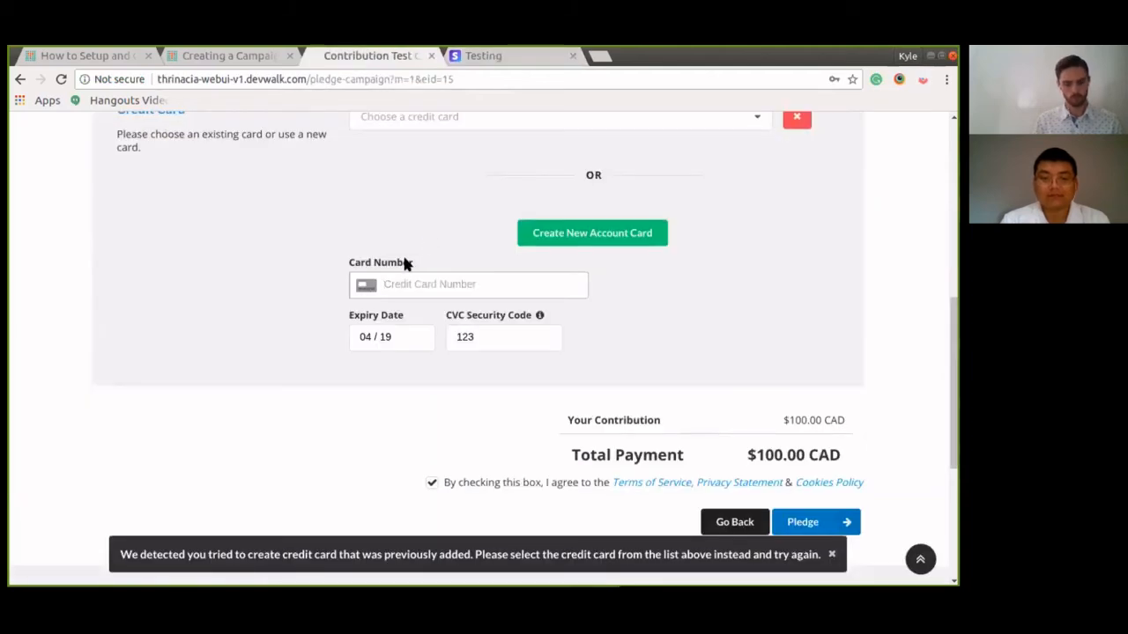
click(411, 276)
key(ctrl+v)
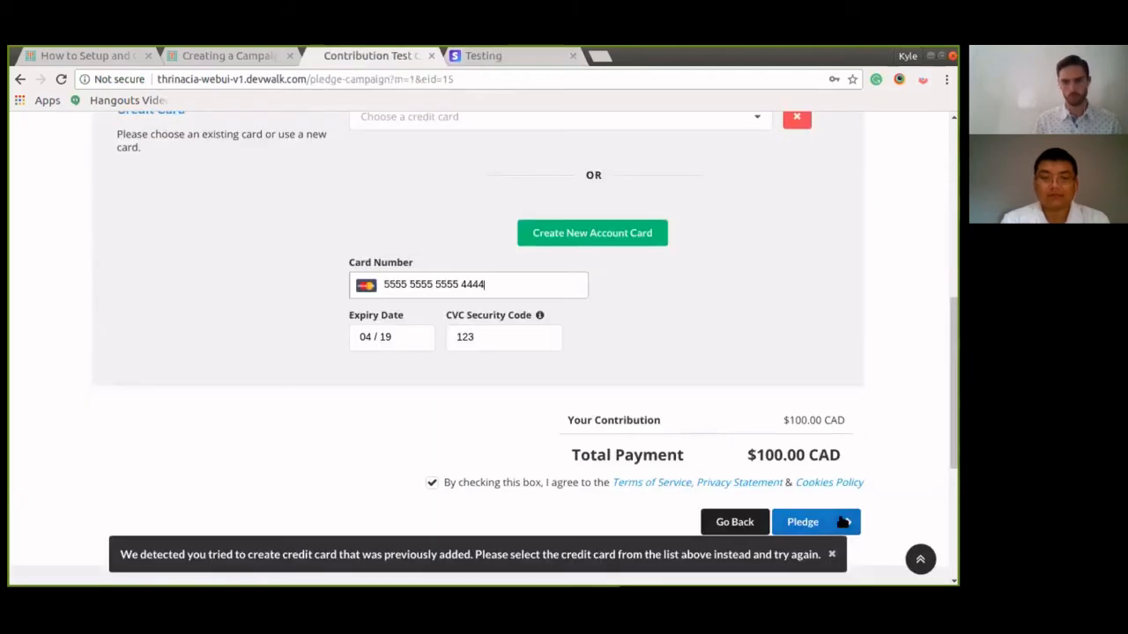
click(841, 522)
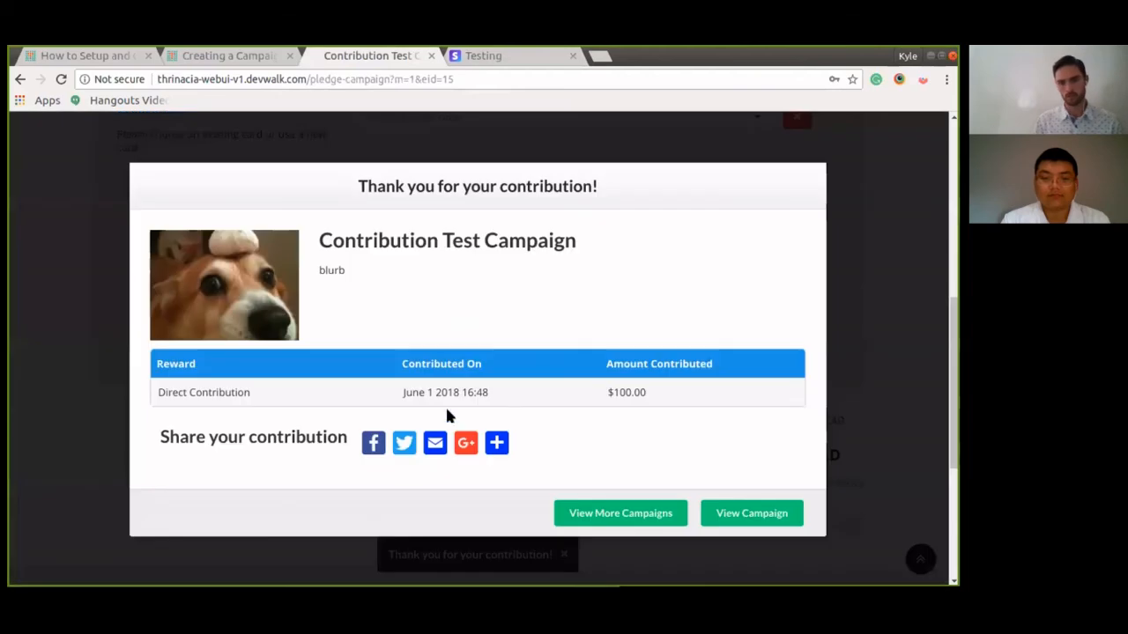
Step: Check the contributed amount in the confirmation and examine the balance transactions in Stripe's test dashboard
drag(642, 392, 608, 391)
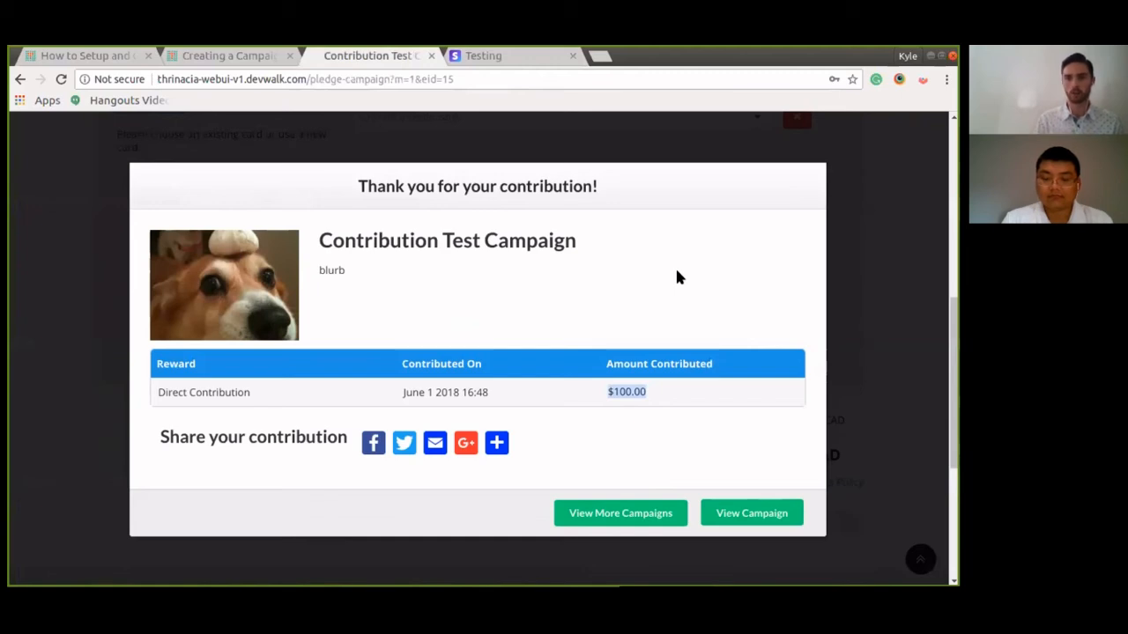
click(514, 88)
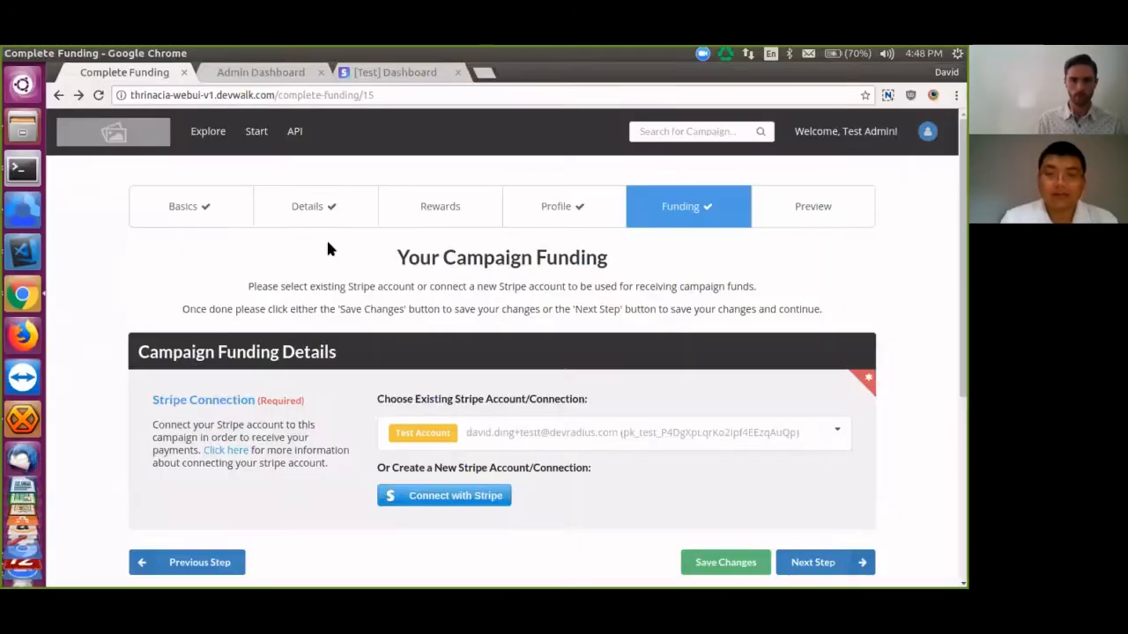
click(393, 72)
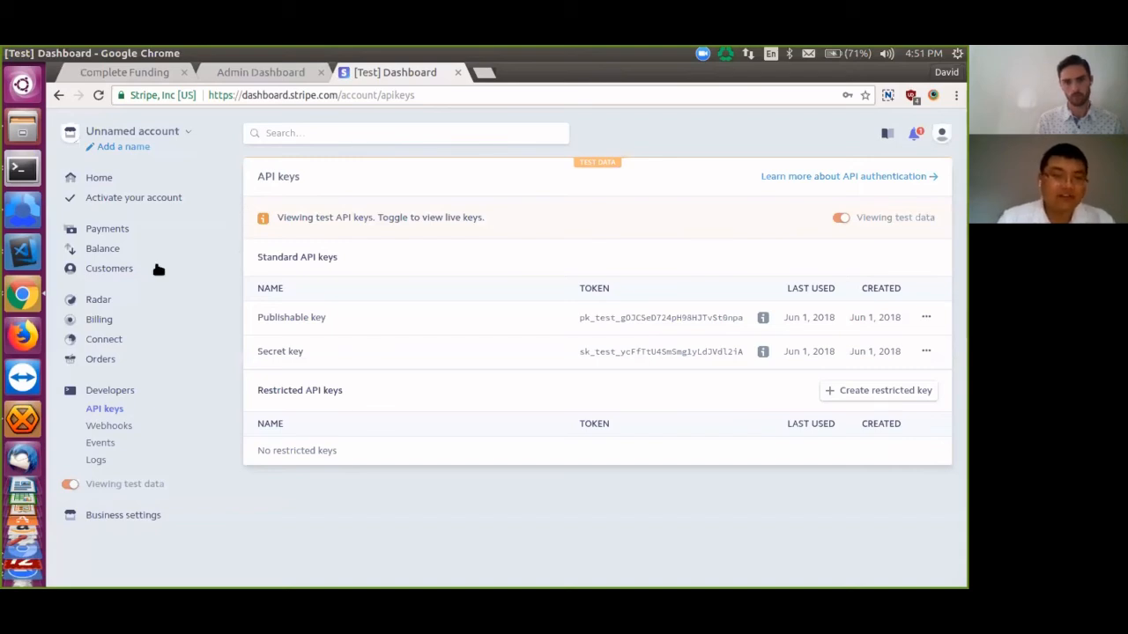
click(103, 249)
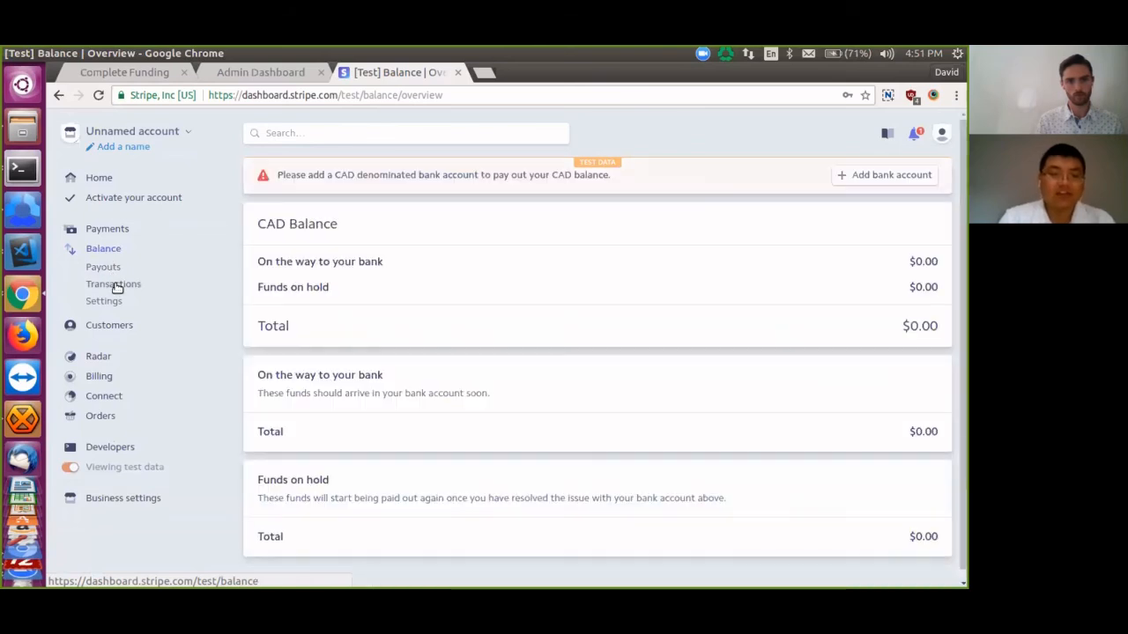
click(115, 284)
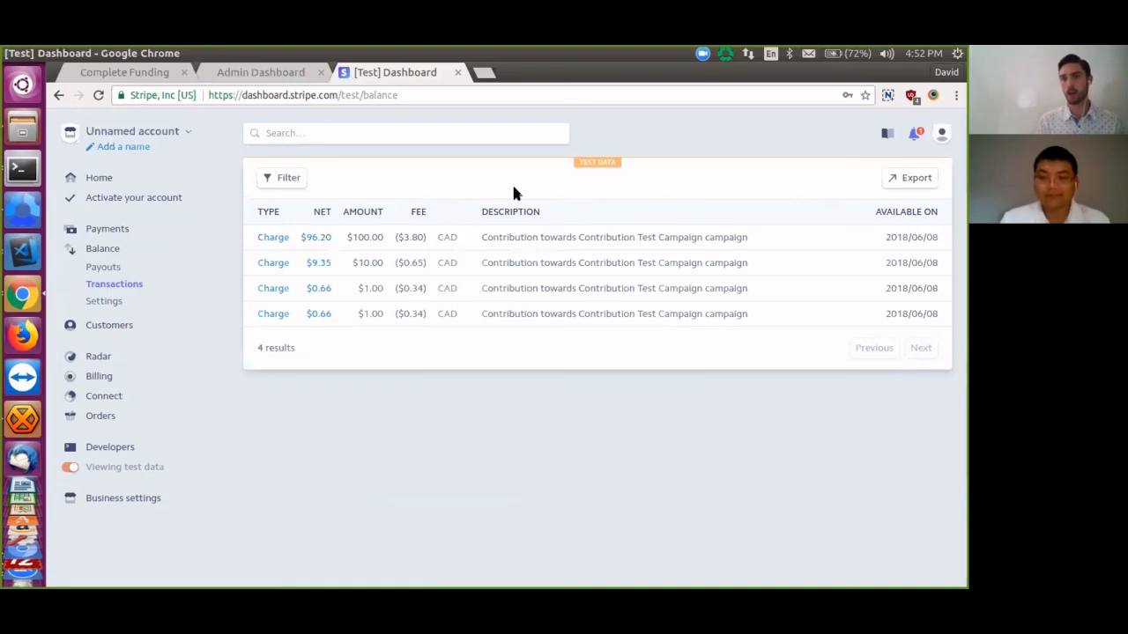
Step: Open the thrinacia.com website in a new browser tab
click(484, 72)
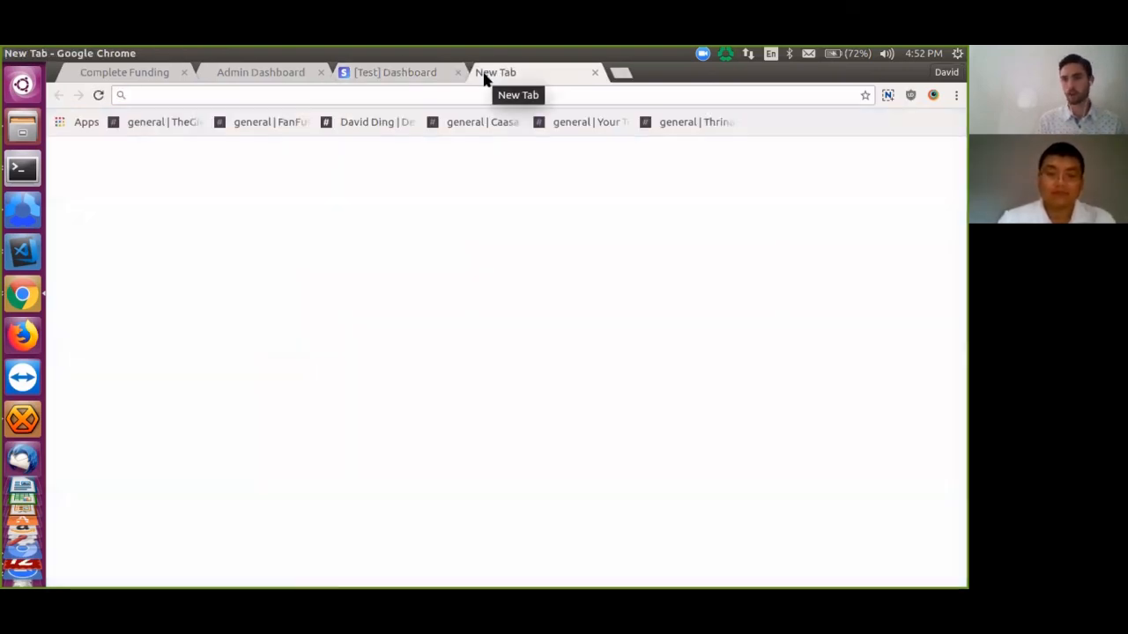
text(thrinaci)
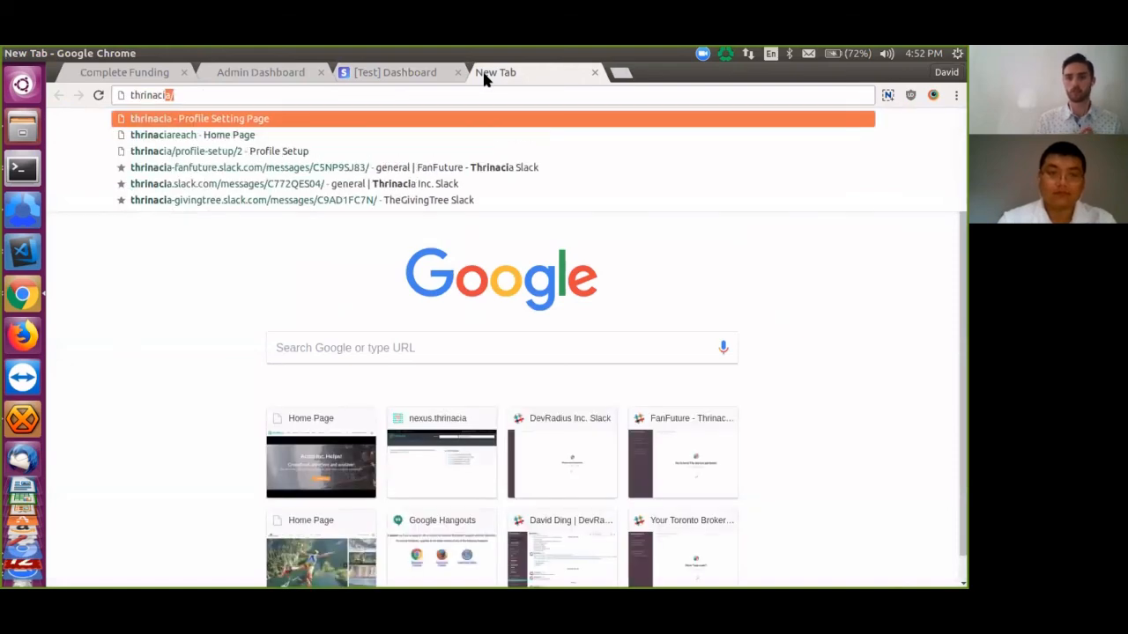
text(a.com)
key(Return)
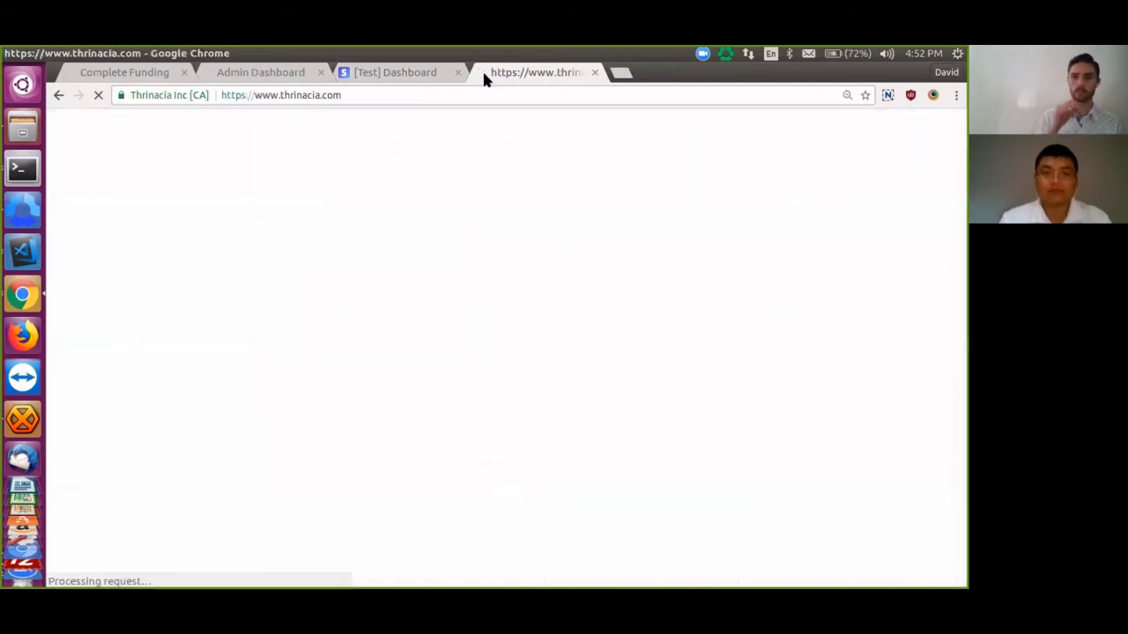